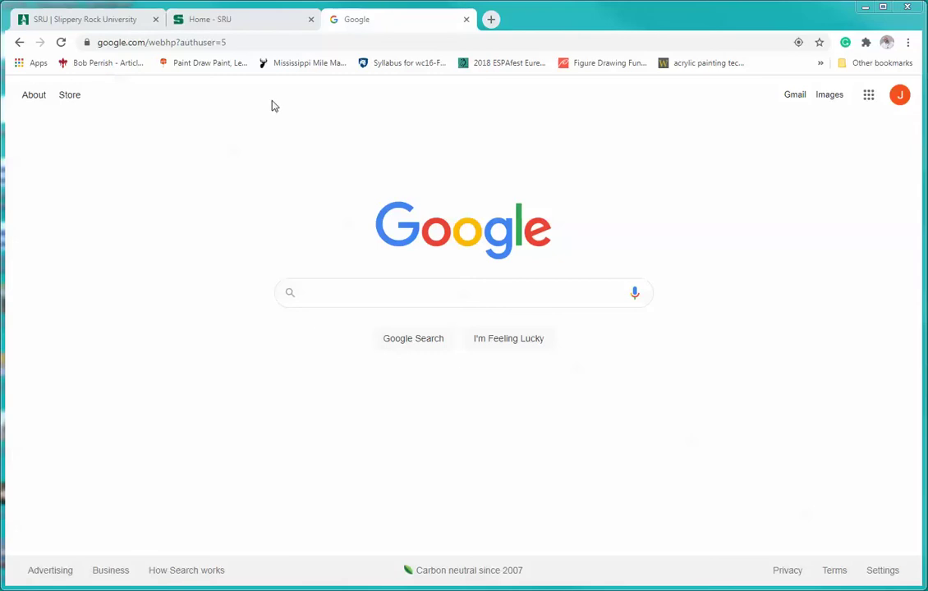
Search Google for 'pix4d cloud' from the Chrome address bar.
left_click(251, 43)
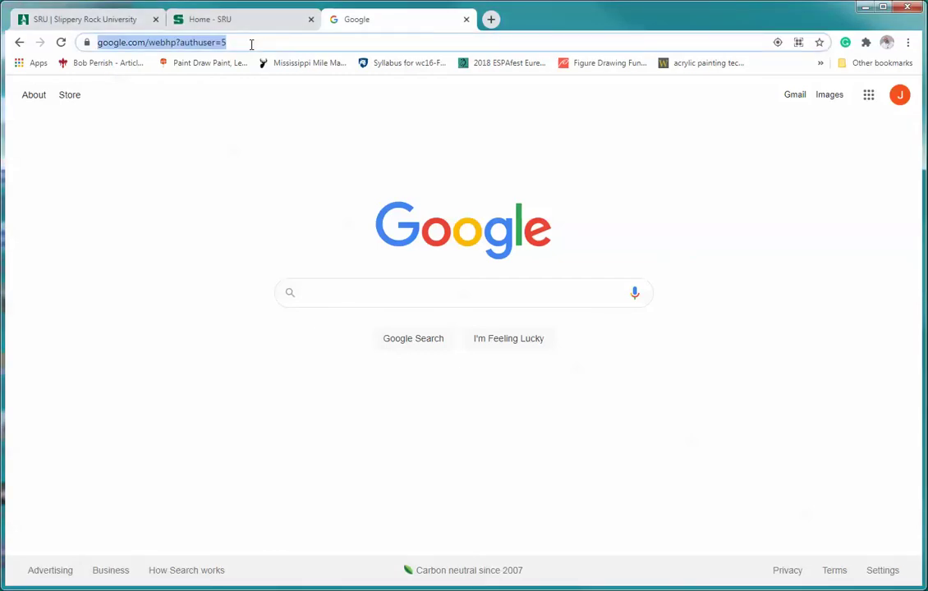
type("pix")
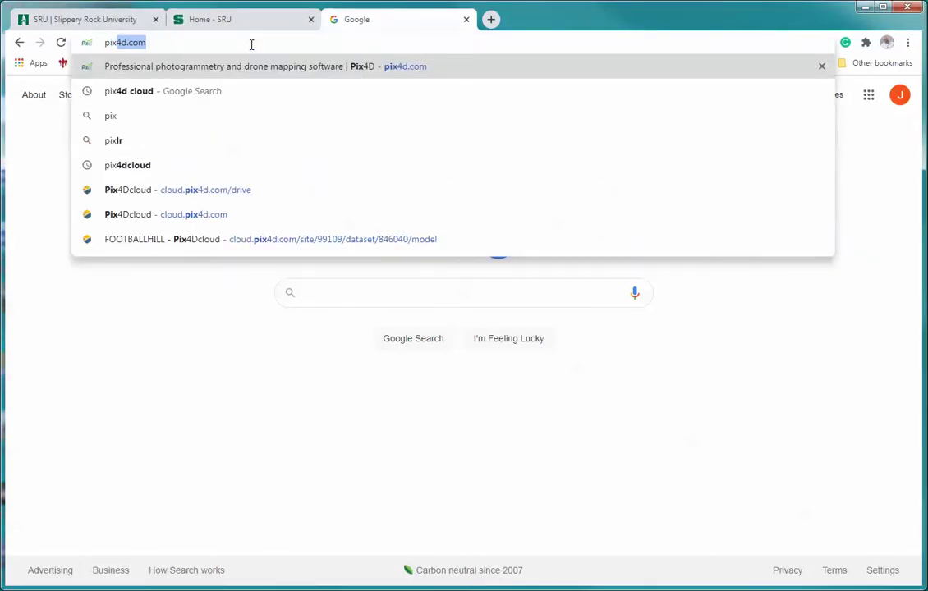
type("4d cloud")
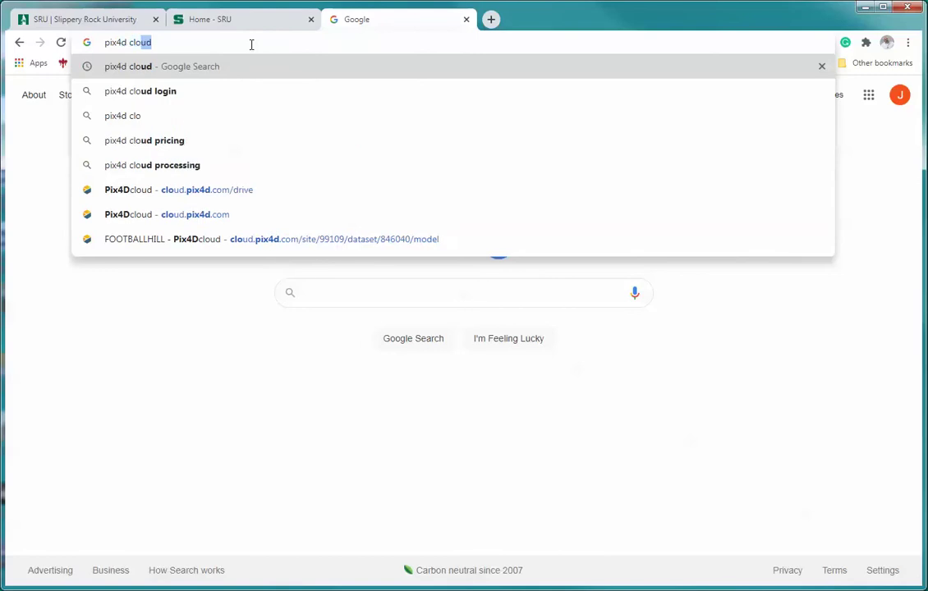
key("Return")
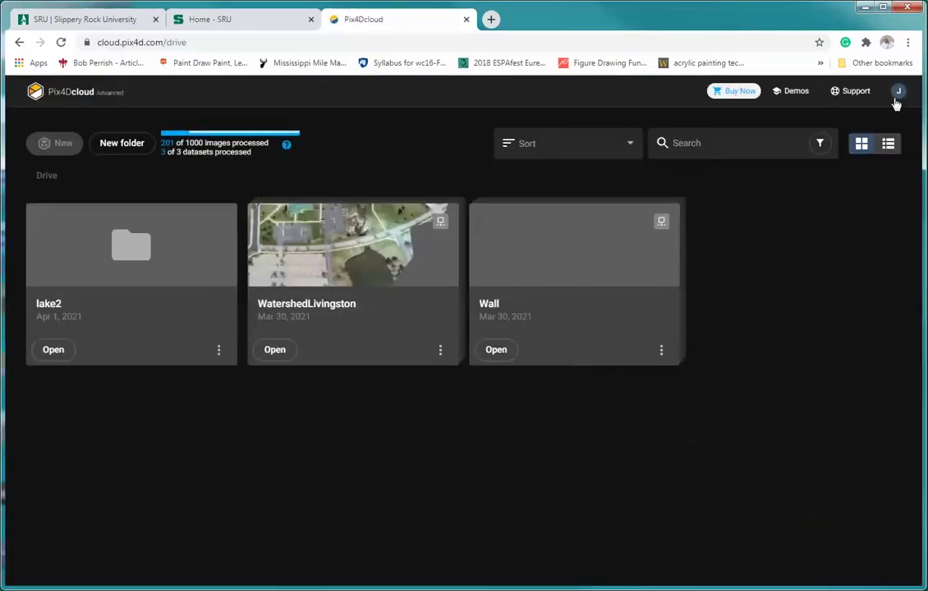
Log out of the current Pix4Dcloud account and open the free-trial sign-up form.
left_click(897, 96)
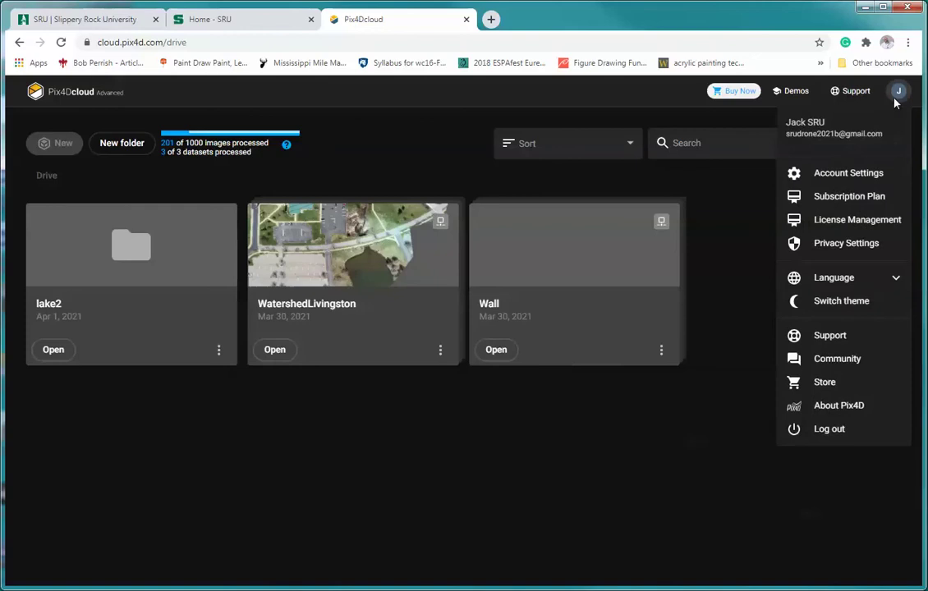
left_click(828, 430)
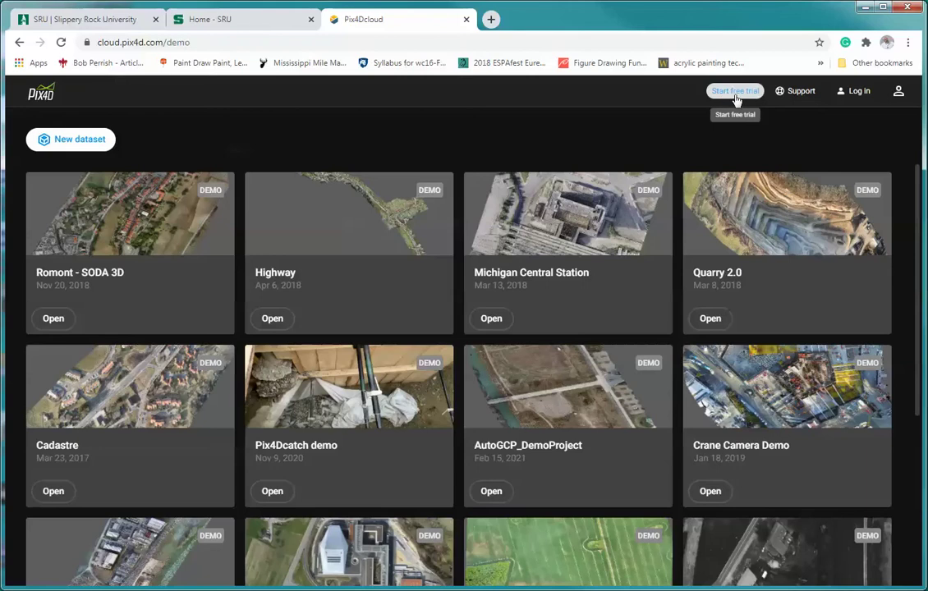
left_click(735, 92)
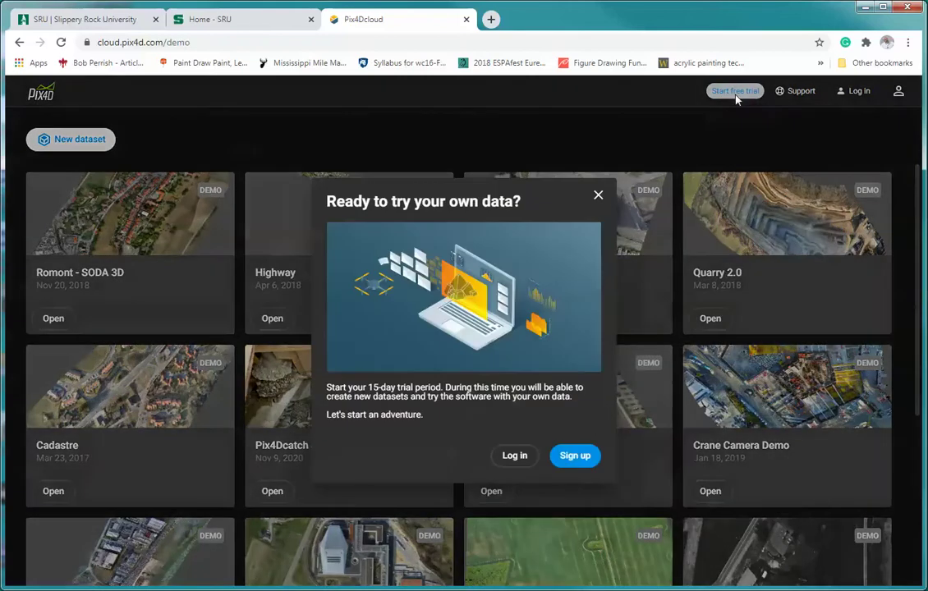
left_click(575, 457)
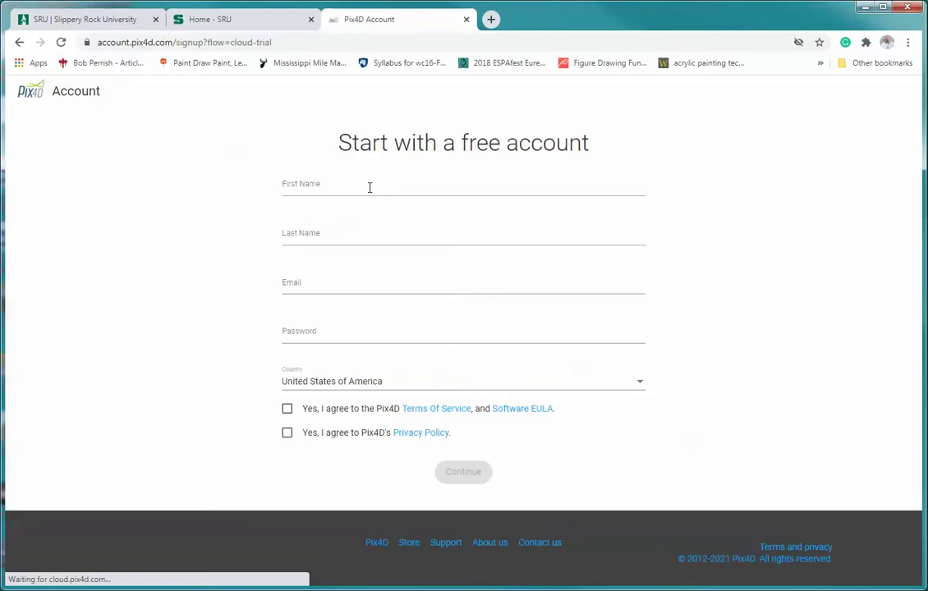
Enter the new account's first name, last name, e-mail address and password.
left_click(319, 181)
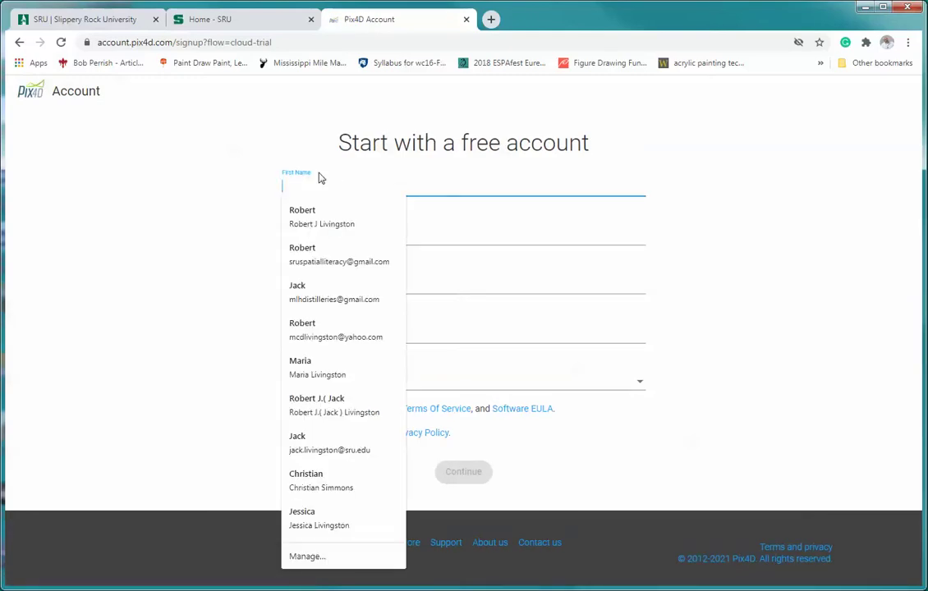
key("Tab")
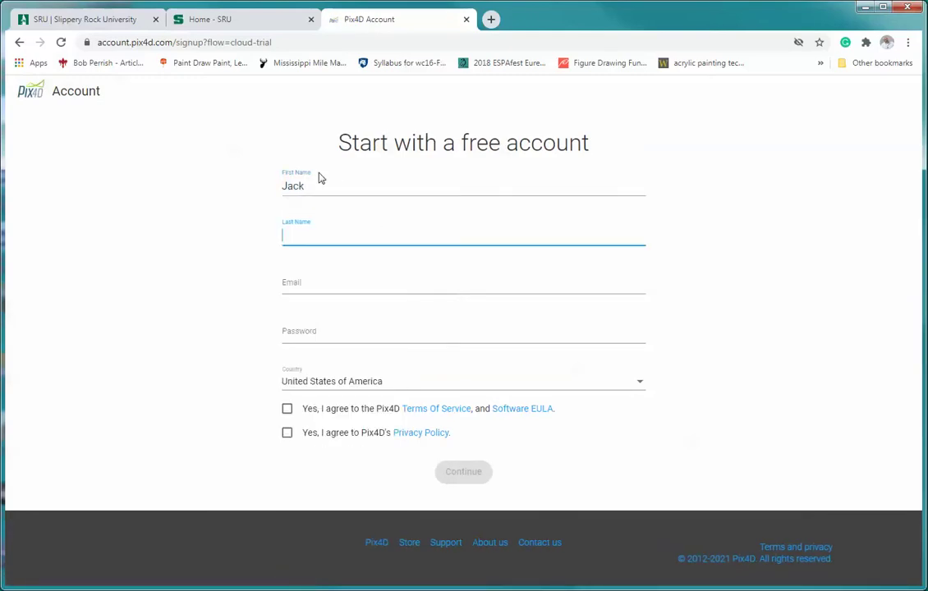
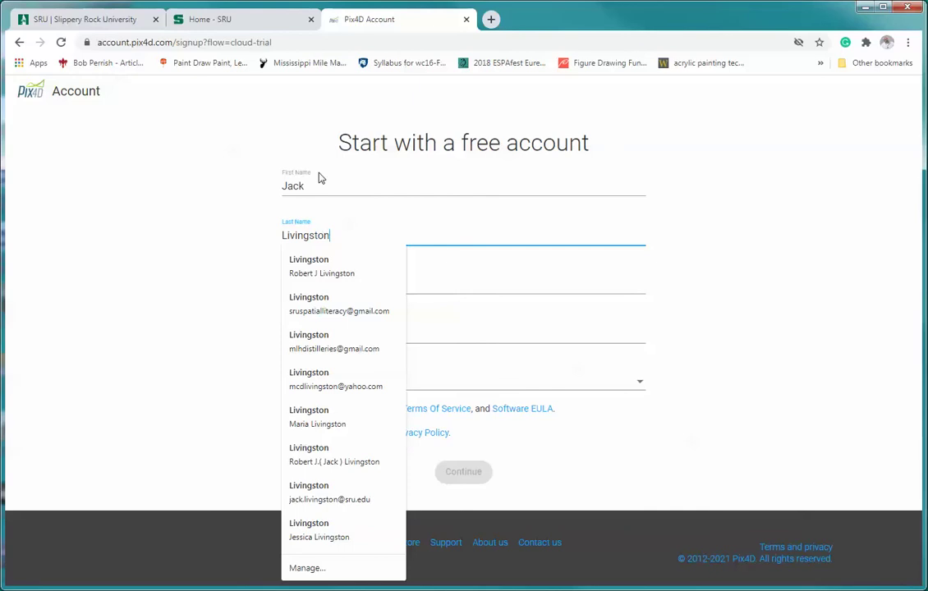
type("C")
key("Tab")
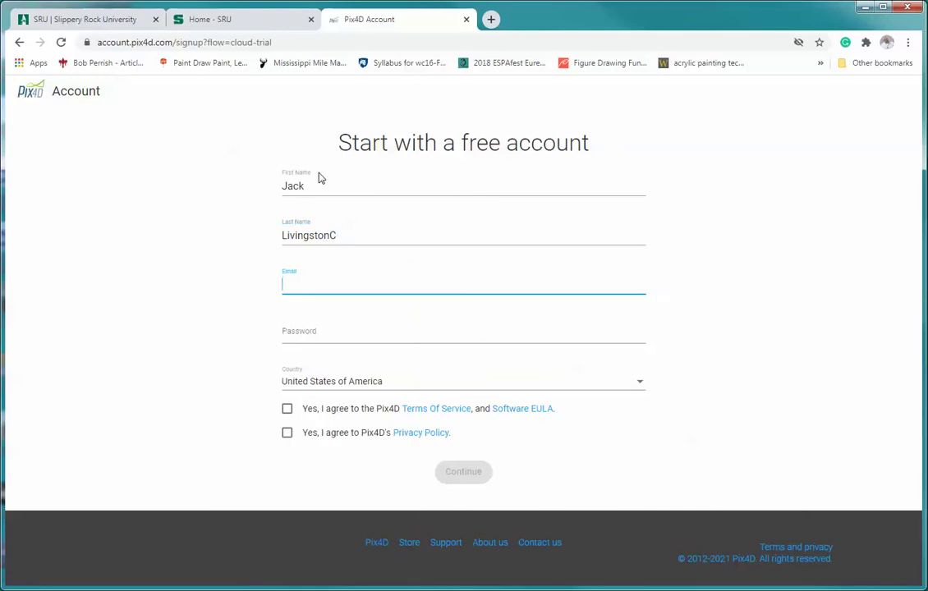
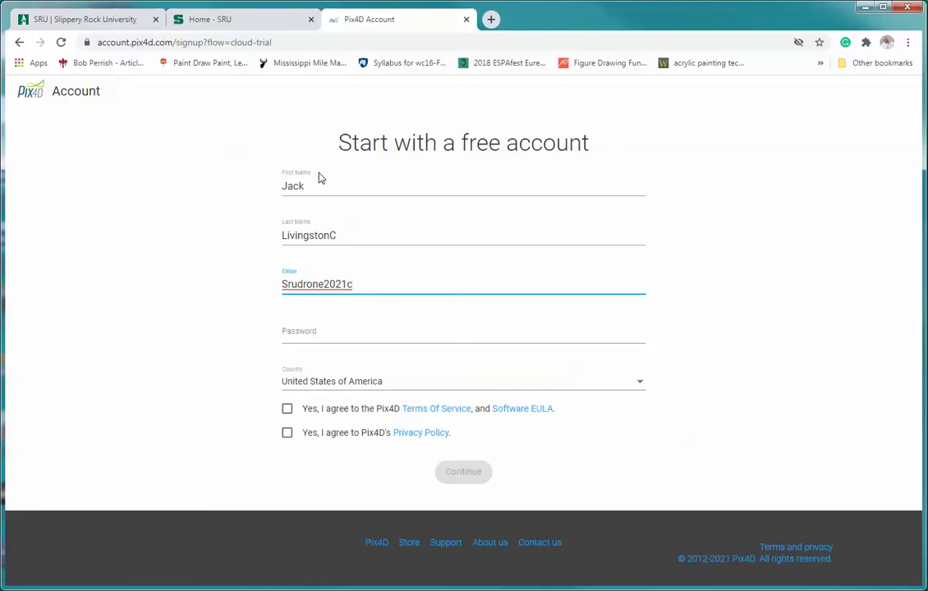
key("Tab")
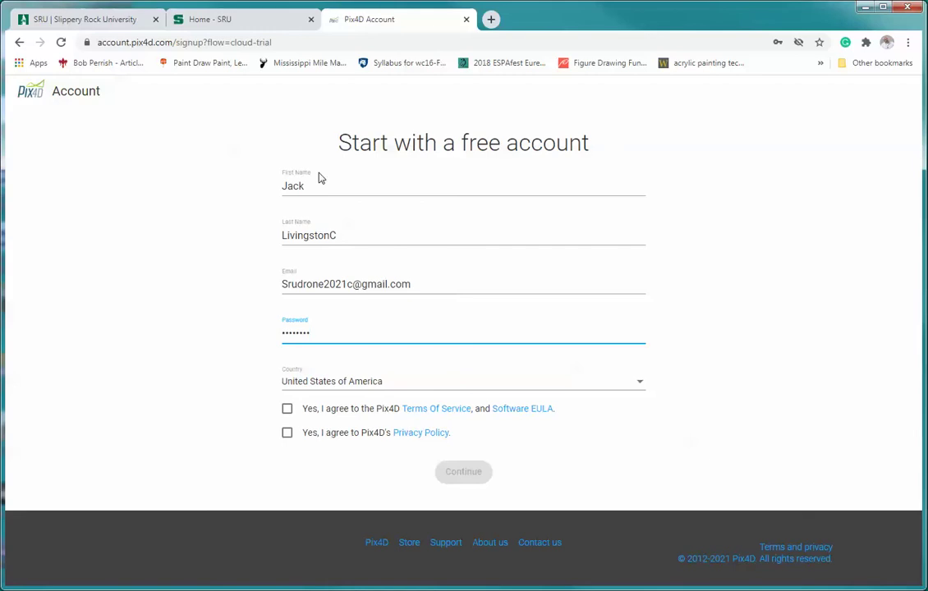
Accept the Terms of Service/EULA and the Privacy Policy, then submit the sign-up.
left_click(288, 410)
left_click(288, 434)
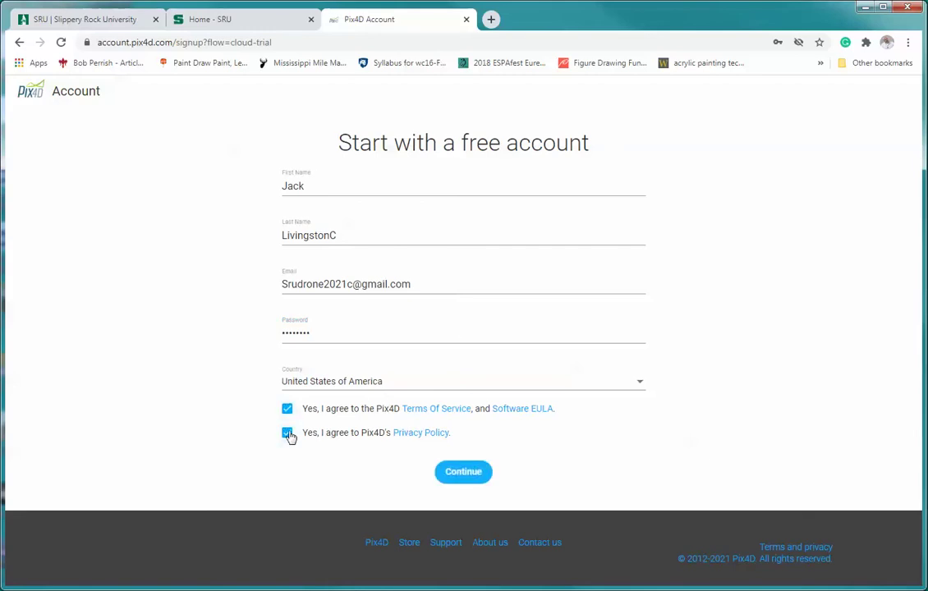
left_click(465, 473)
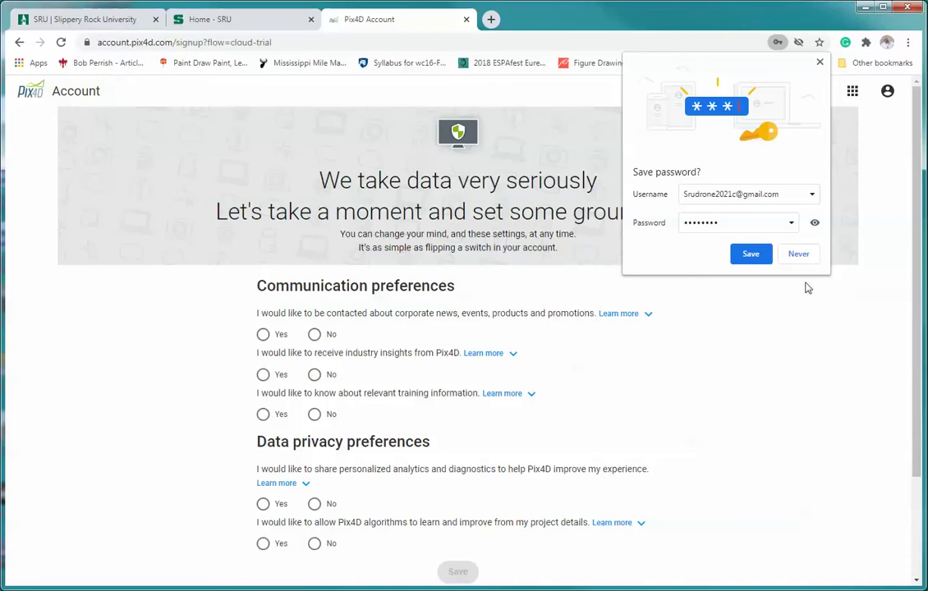
Decline saving the password, answer No to all communications and Yes to both privacy options, and save.
left_click(799, 255)
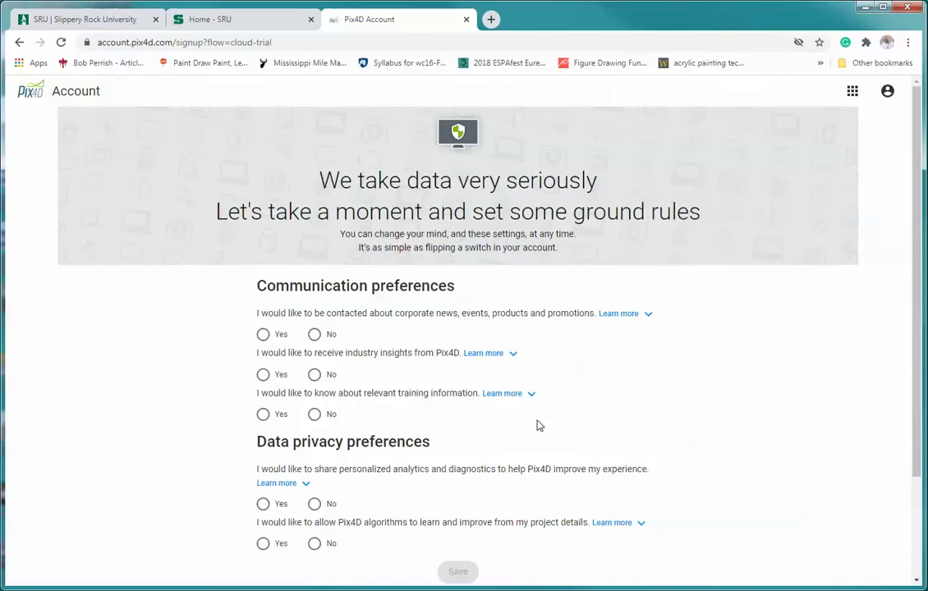
left_click(314, 334)
left_click(314, 375)
left_click(315, 415)
left_click(263, 505)
left_click(263, 544)
left_click(457, 572)
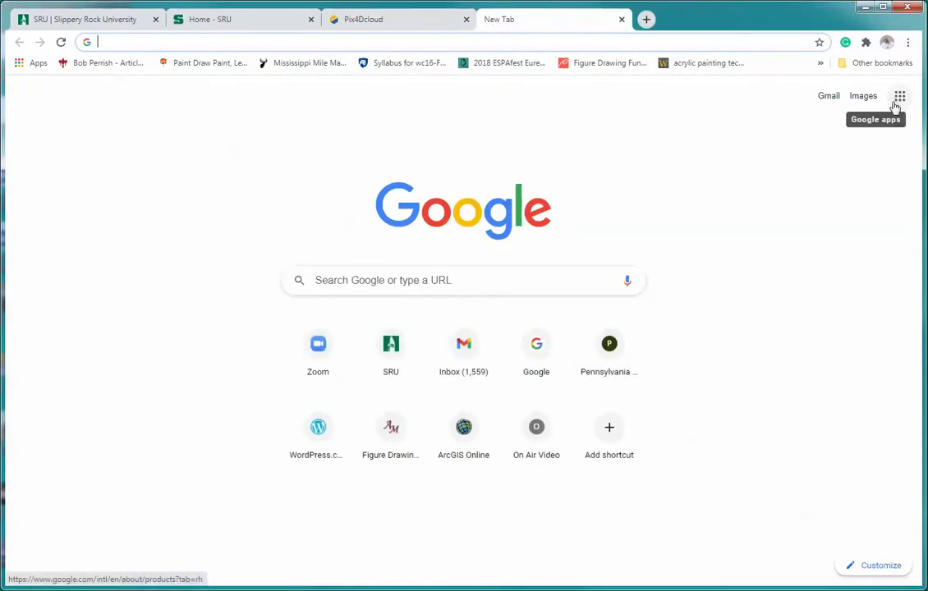
Open the Pix4D account activation e-mail in Gmail.
left_click(829, 97)
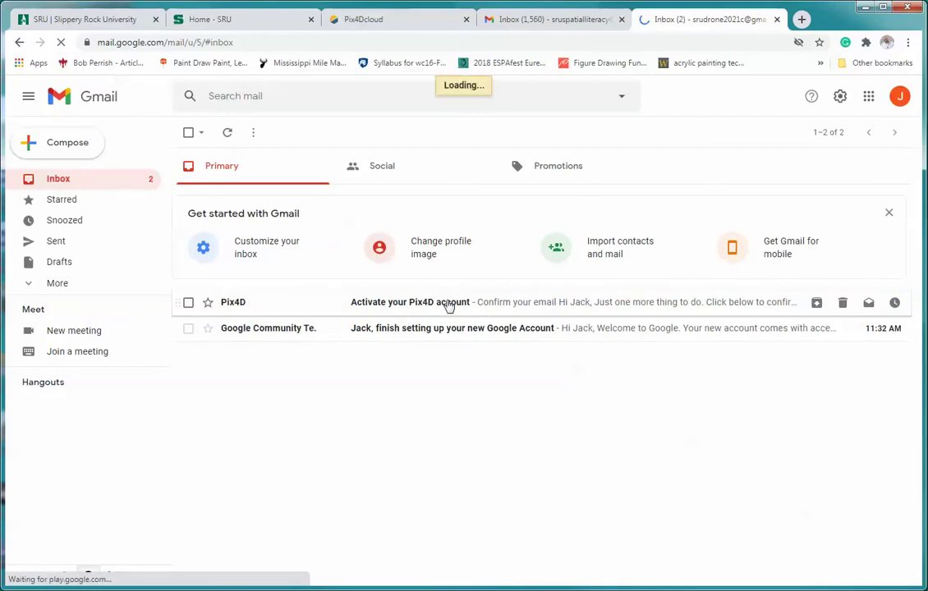
left_click(510, 286)
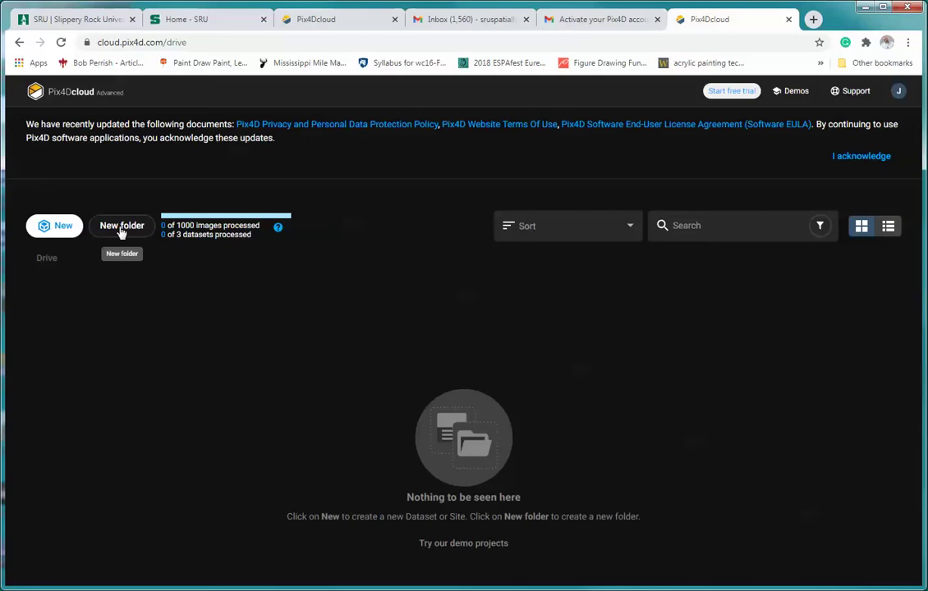
Create a folder named LivingstonLake in the Drive and open it.
left_click(121, 230)
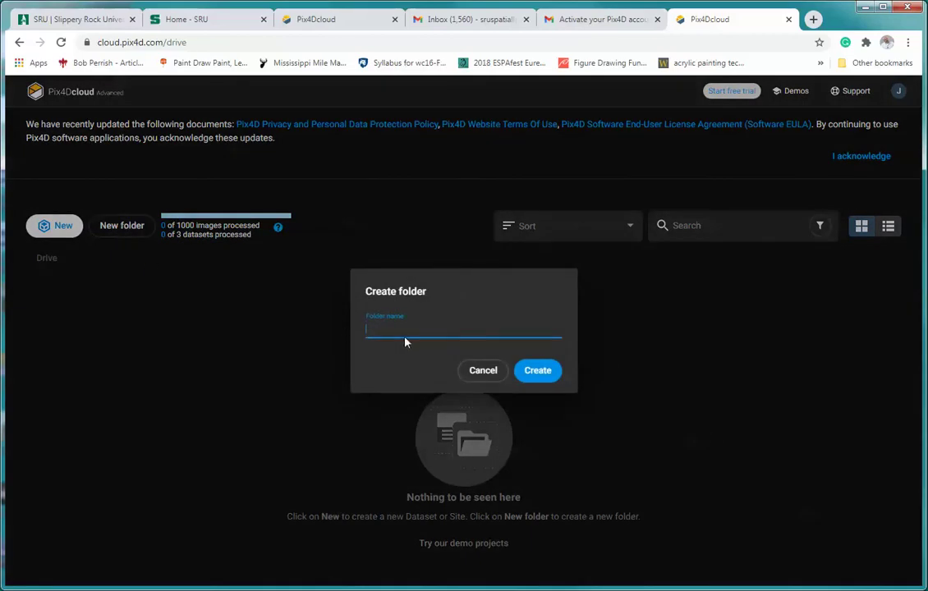
type("LivingstonLake")
left_click(543, 374)
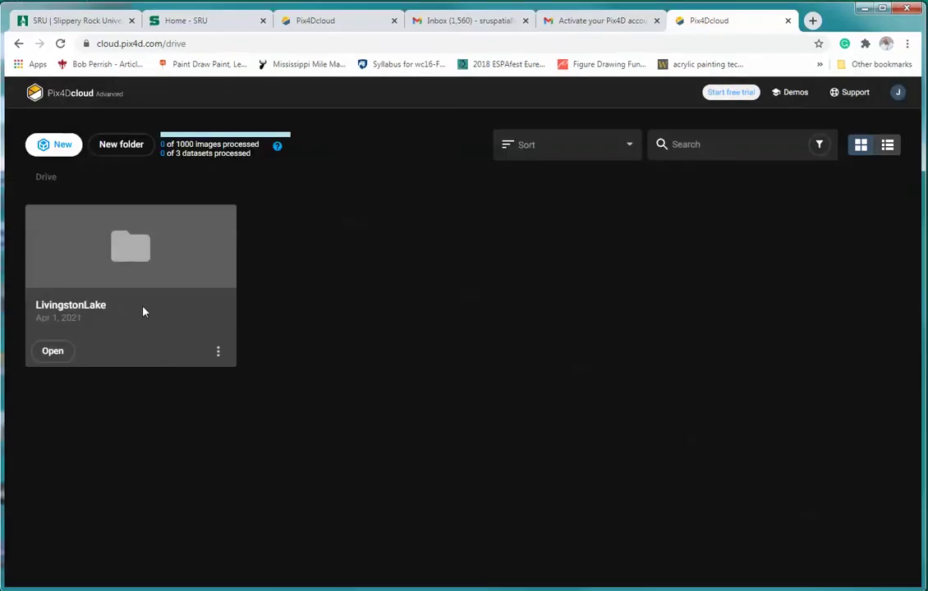
left_click(51, 351)
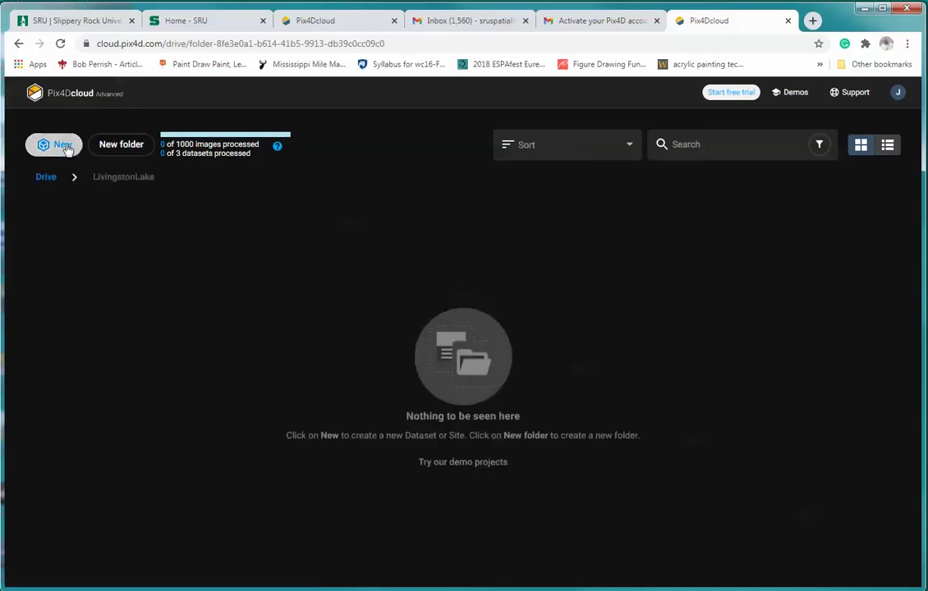
Create a new site named Livingstonlake in the LivingstonLake folder.
left_click(66, 146)
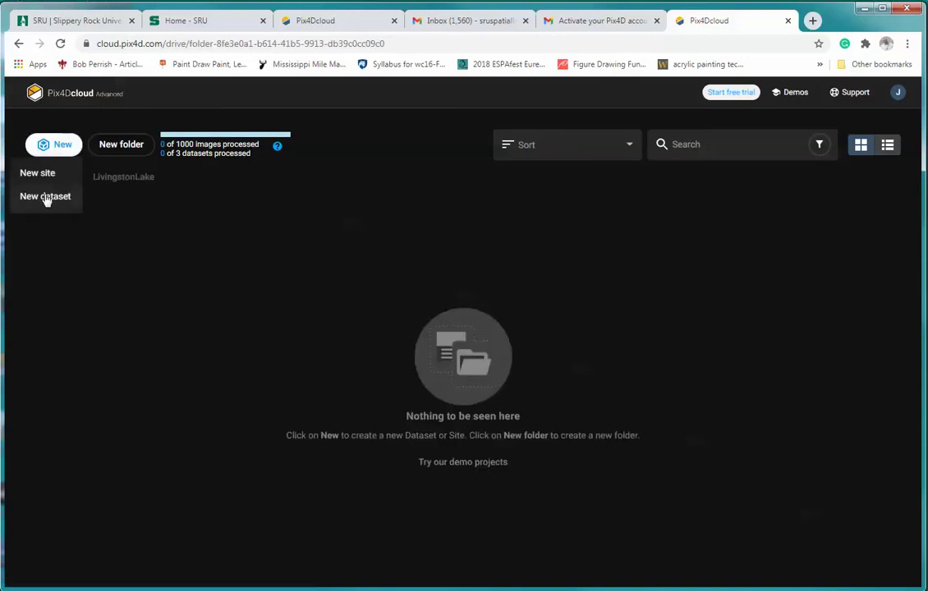
left_click(38, 173)
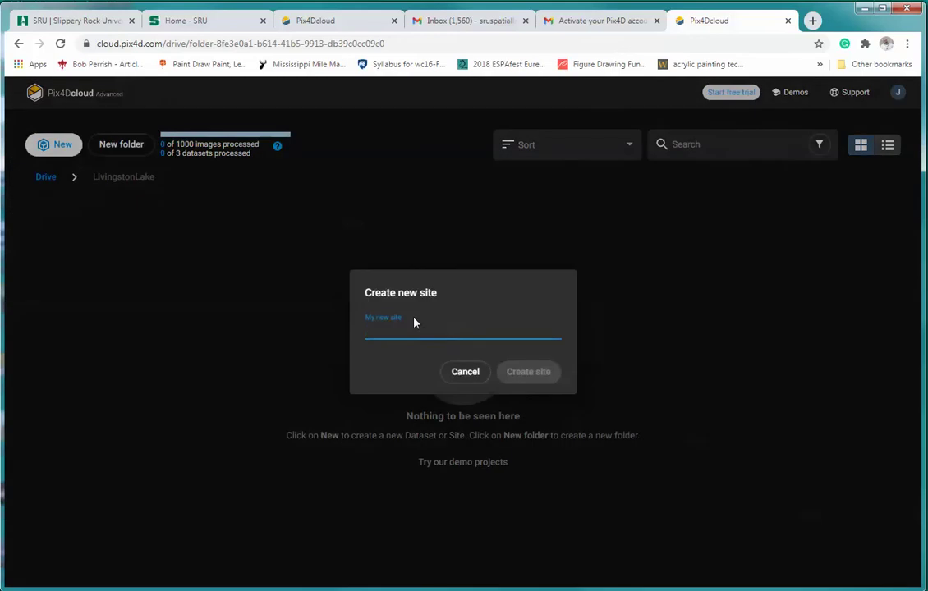
type("Liv")
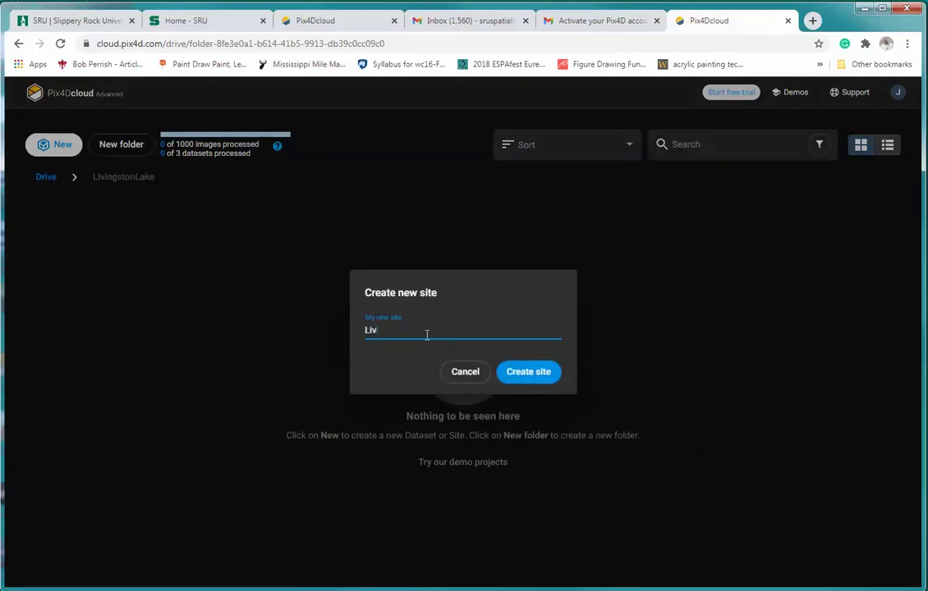
type("ingstonlake")
left_click(530, 372)
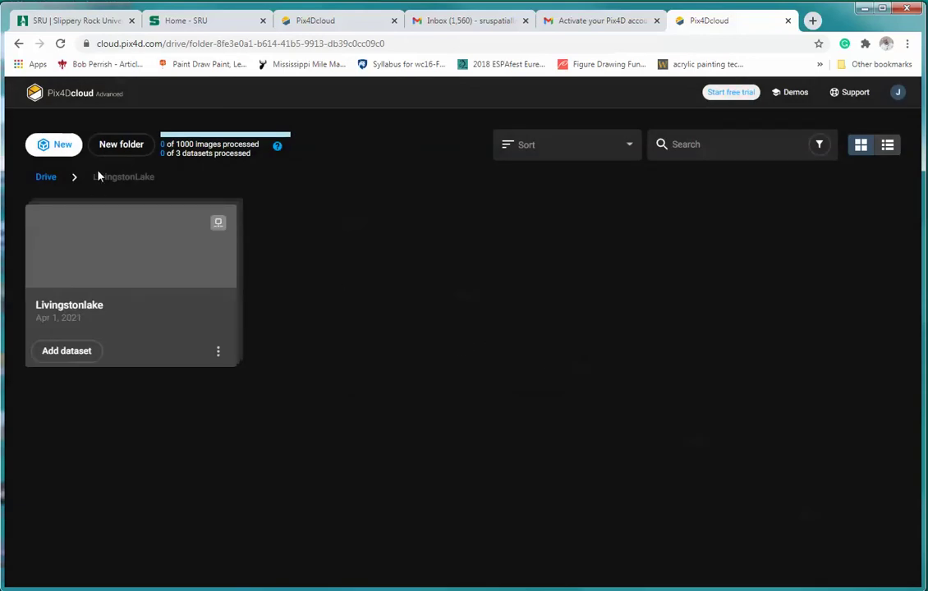
left_click(41, 148)
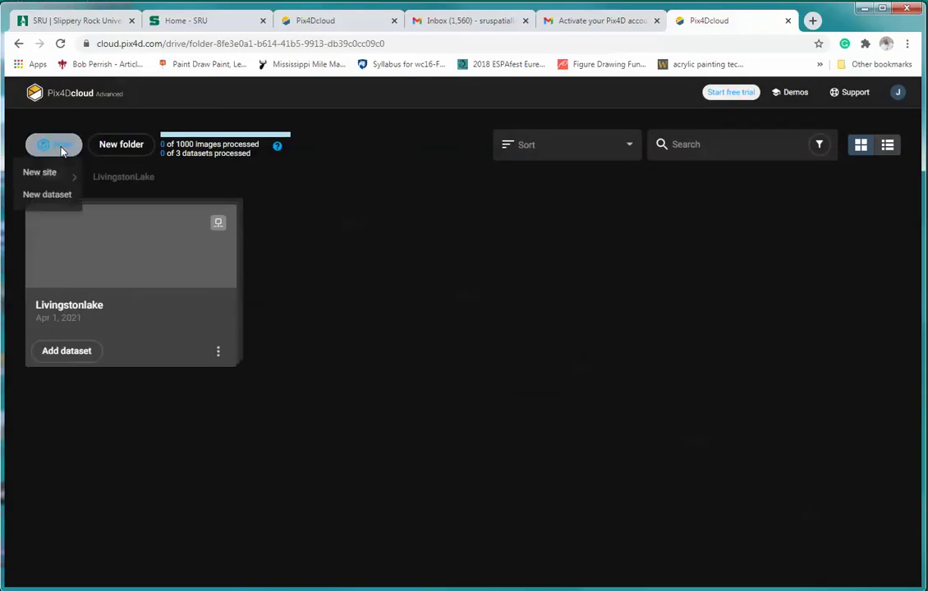
Create a new dataset assigned to the Livingstonlake site and proceed to image selection.
left_click(49, 198)
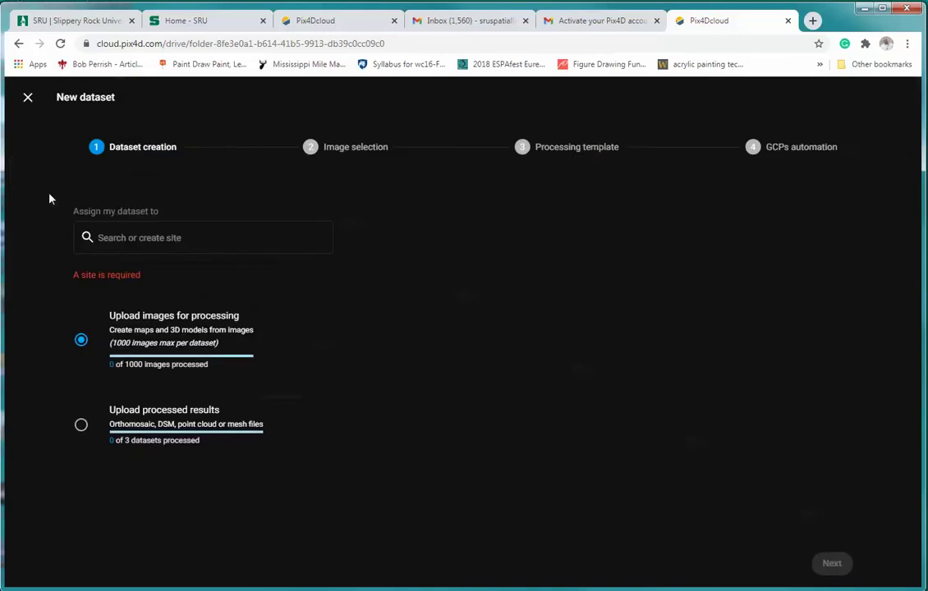
left_click(141, 240)
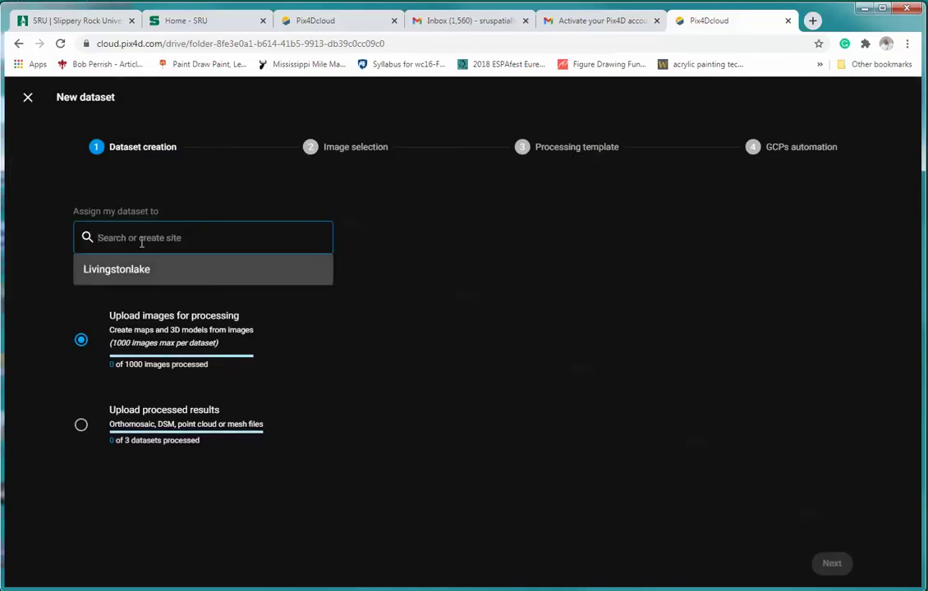
left_click(120, 270)
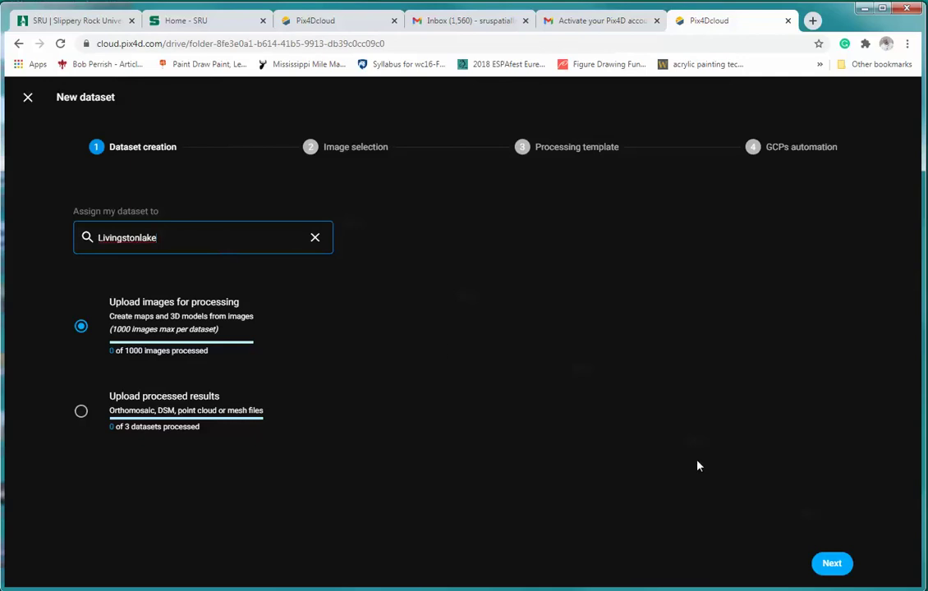
left_click(833, 565)
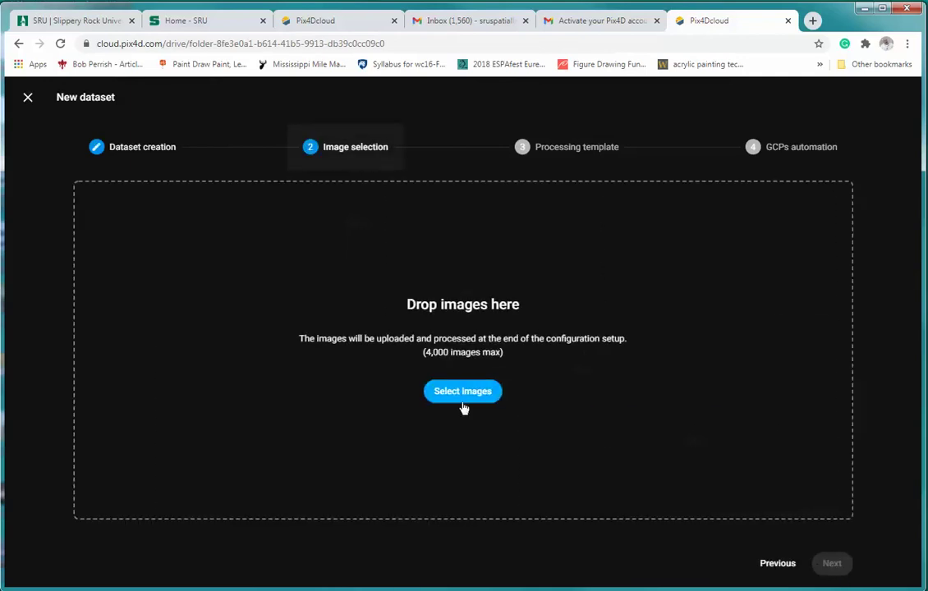
Add images DJI_0311 through DJI_0467 from Desktop\lakeimagery2 to the dataset.
left_click(455, 397)
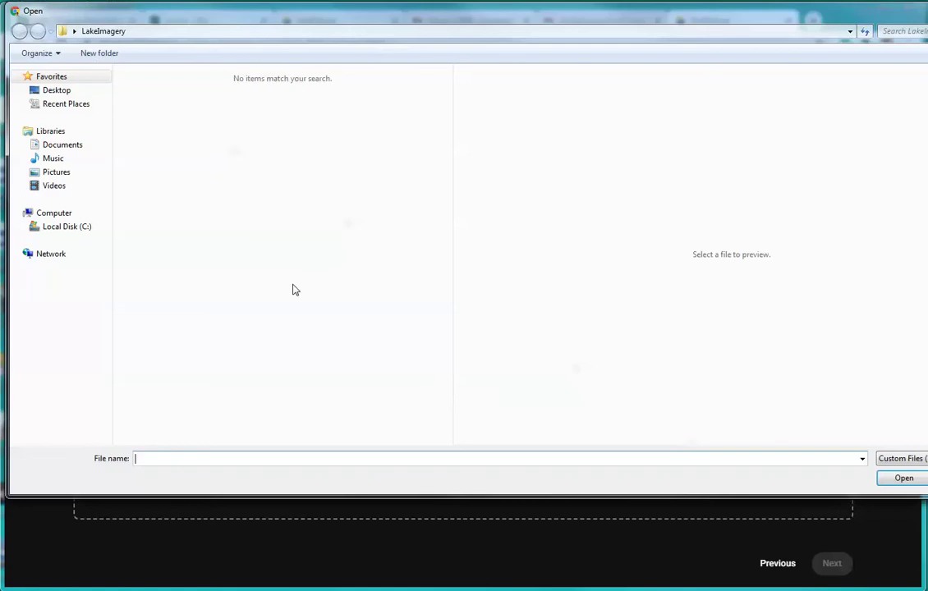
left_click(47, 91)
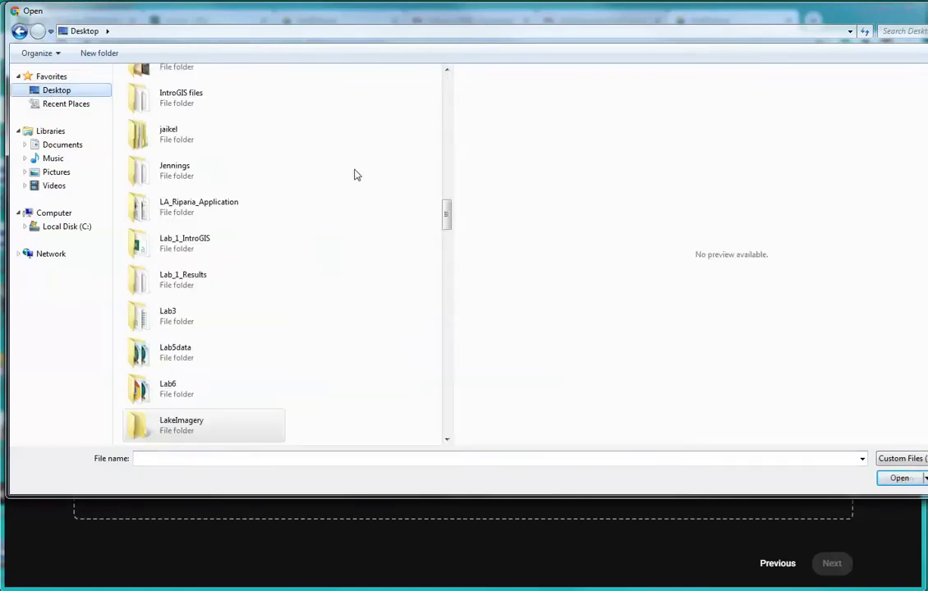
scroll(445, 211, "down", 2)
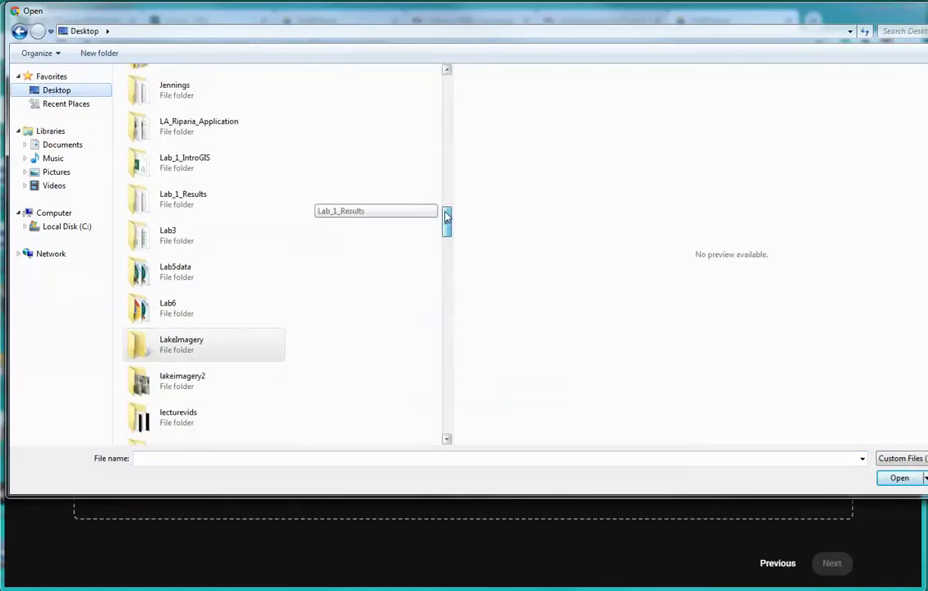
double_click(178, 383)
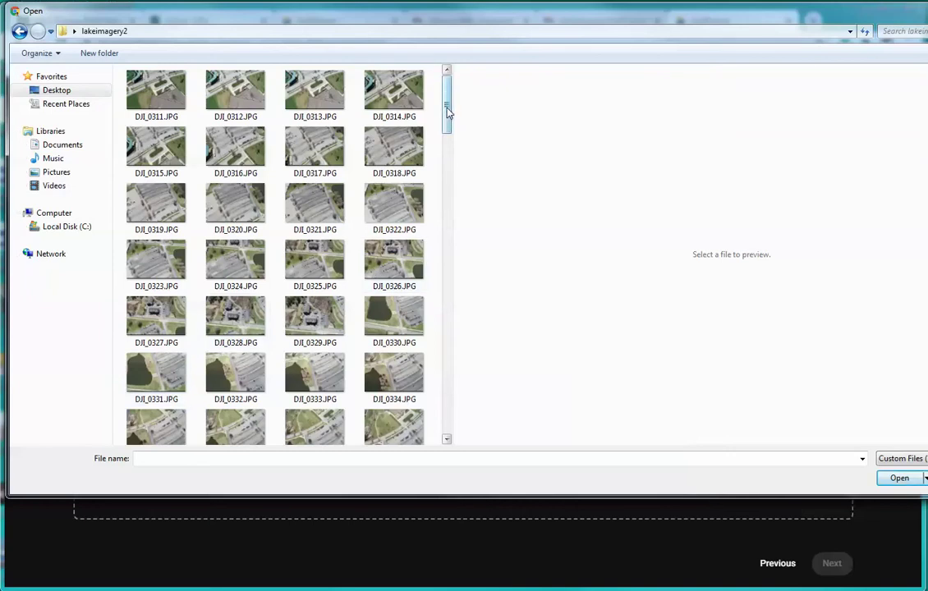
left_click(171, 93)
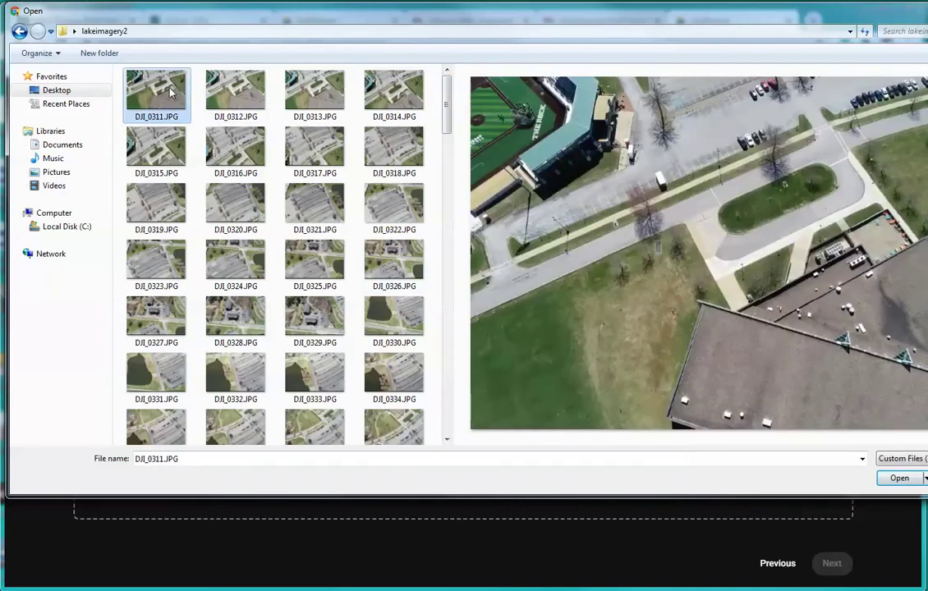
left_click_drag(446, 99, 433, 405)
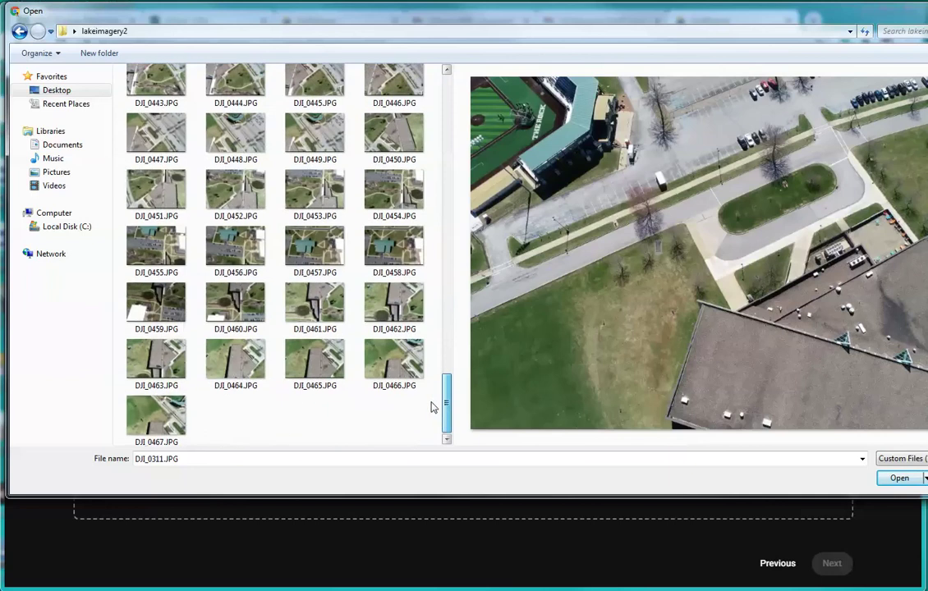
left_click(156, 427, "shift")
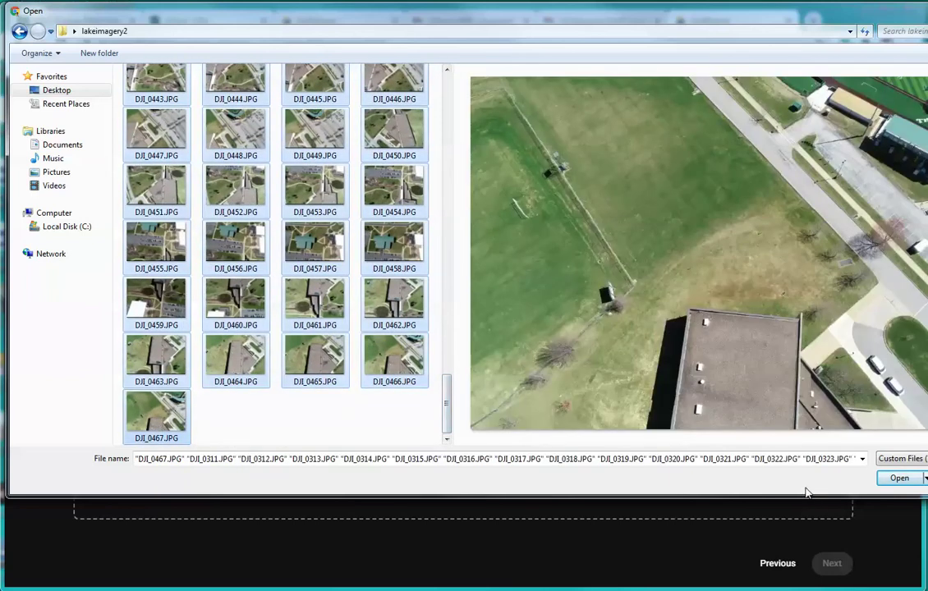
left_click(899, 480)
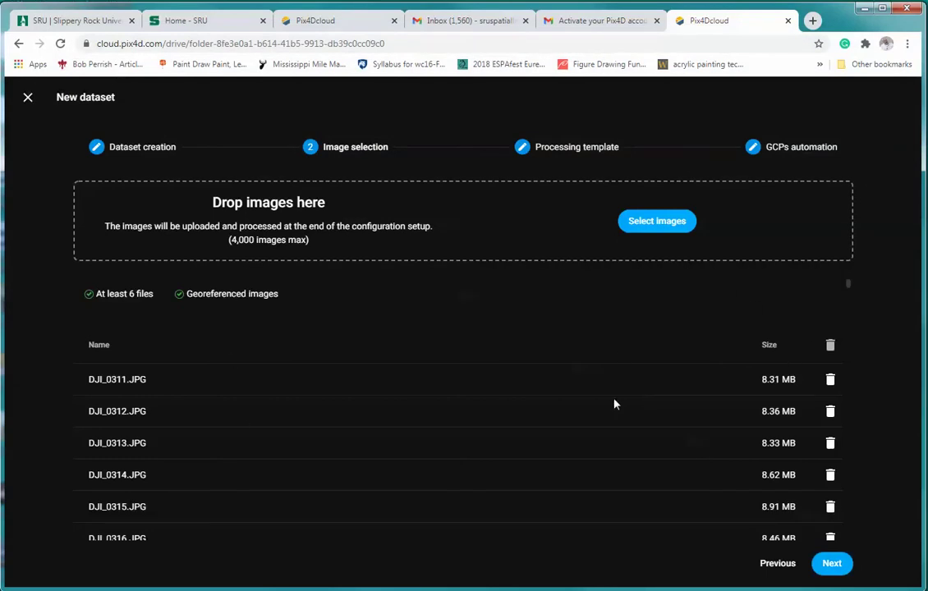
Keep the 3D maps Quality processing template and continue to GCPs automation.
left_click(832, 564)
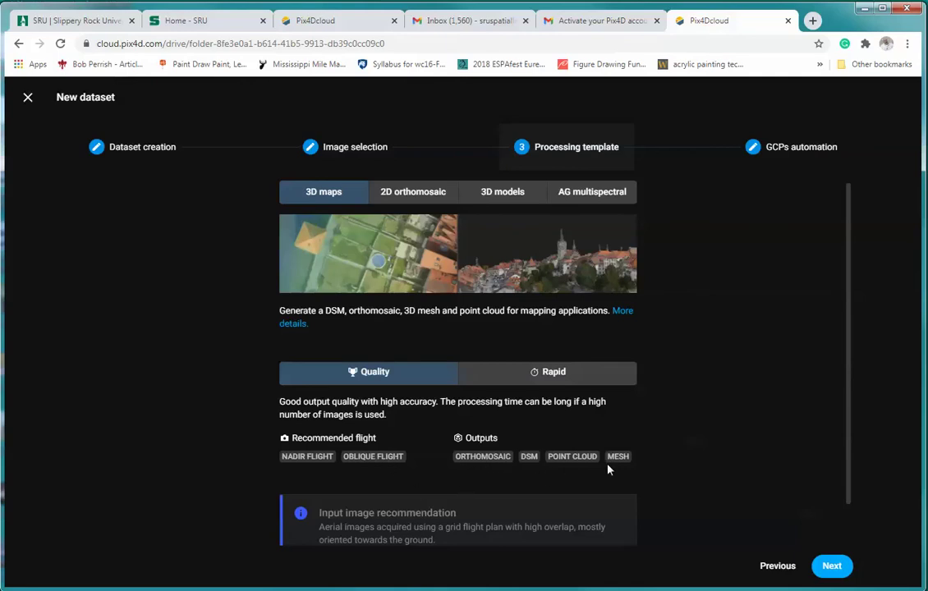
left_click(831, 566)
Advance from the Processing template step to step 4, GCPs automation.
left_click(833, 568)
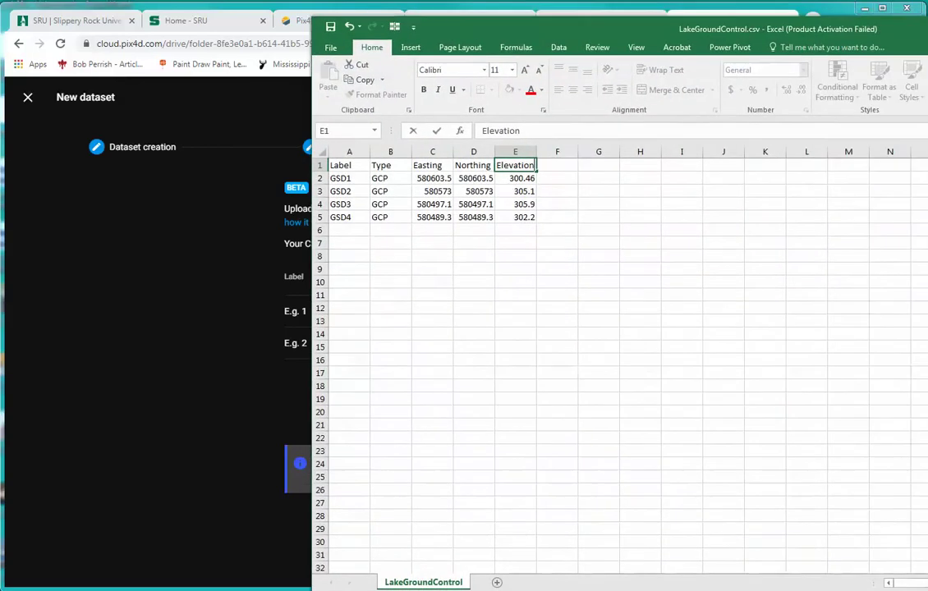
Check GSD1–GSD4 Easting, Northing and Elevation in LakeGroundControl.csv, then minimize Excel.
left_click_drag(927, 37, 652, 25)
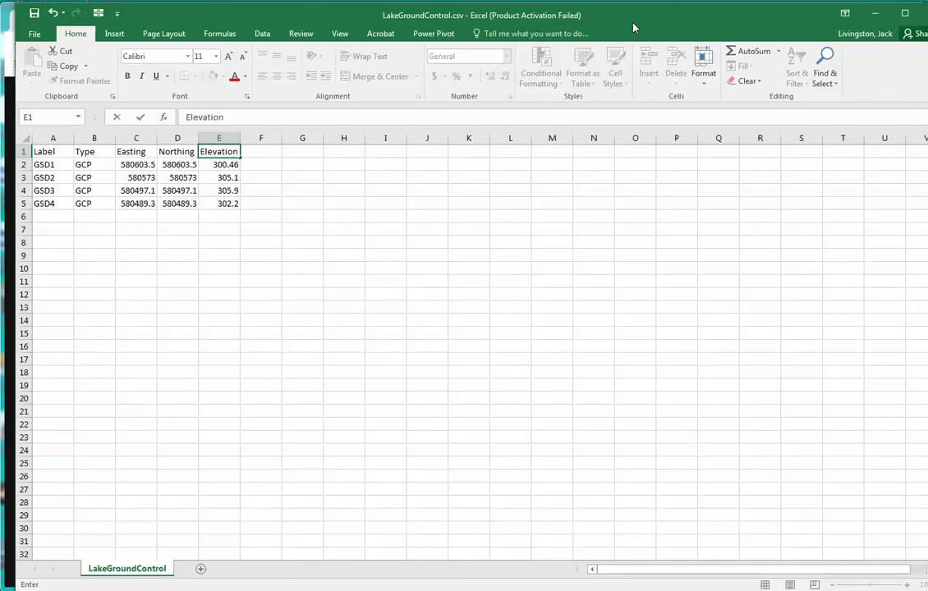
left_click(875, 13)
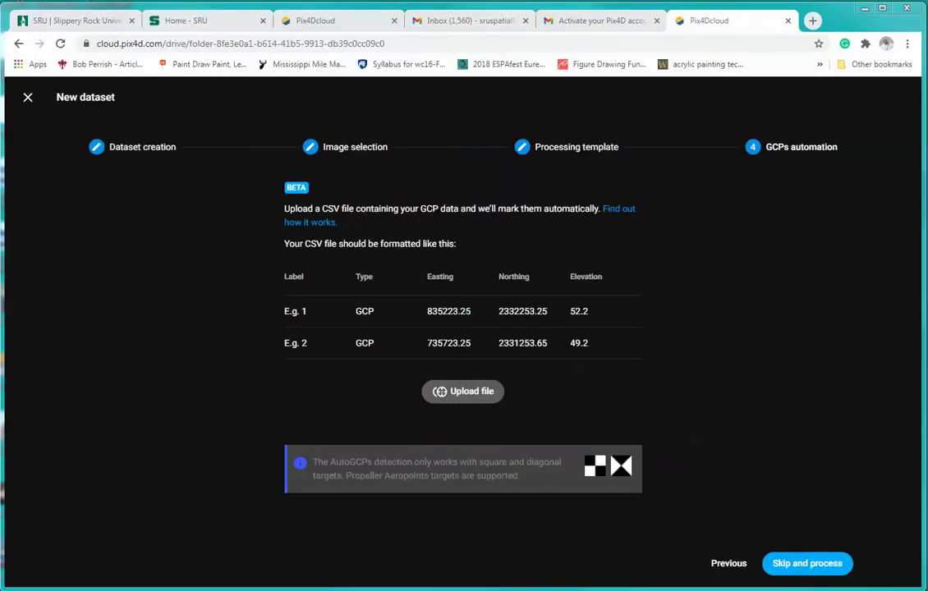
Upload LakeGroundControl.csv from the Desktop so 4 GCPs are imported.
left_click(462, 393)
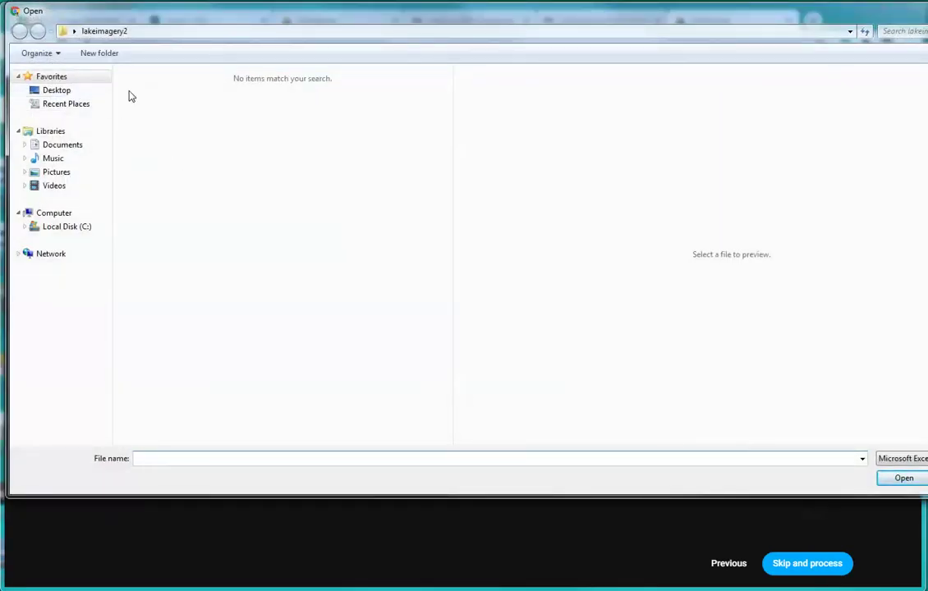
left_click(51, 89)
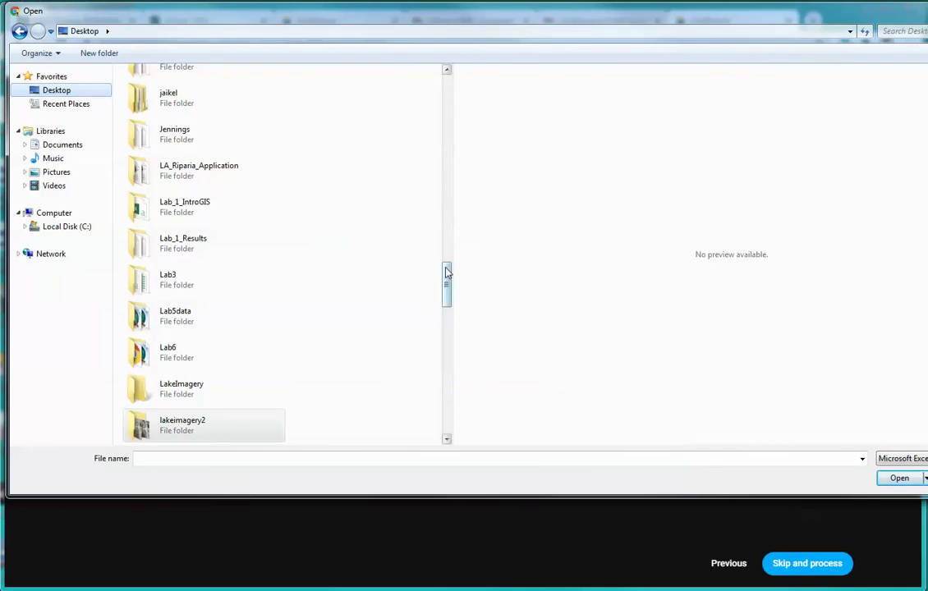
left_click_drag(447, 273, 433, 402)
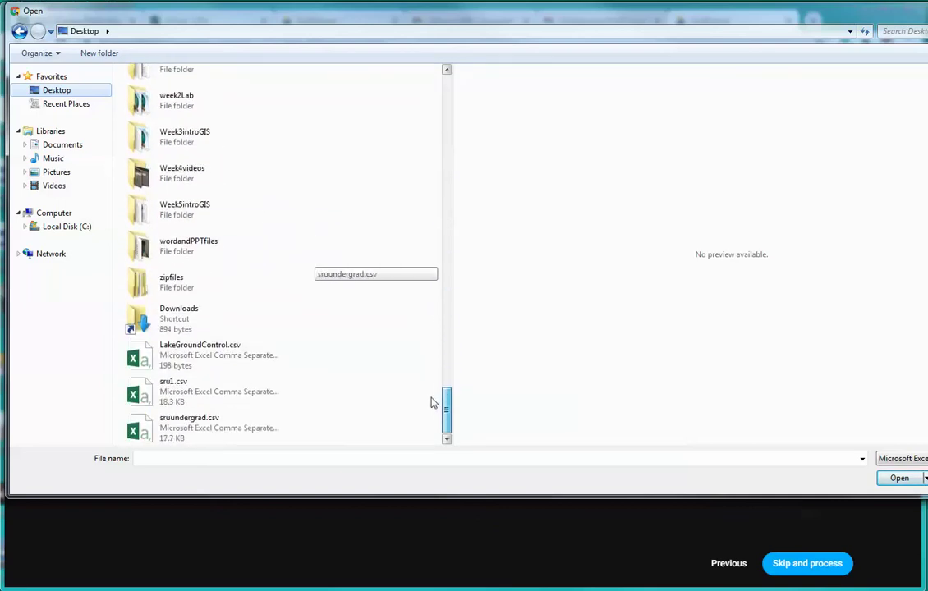
left_click(176, 359)
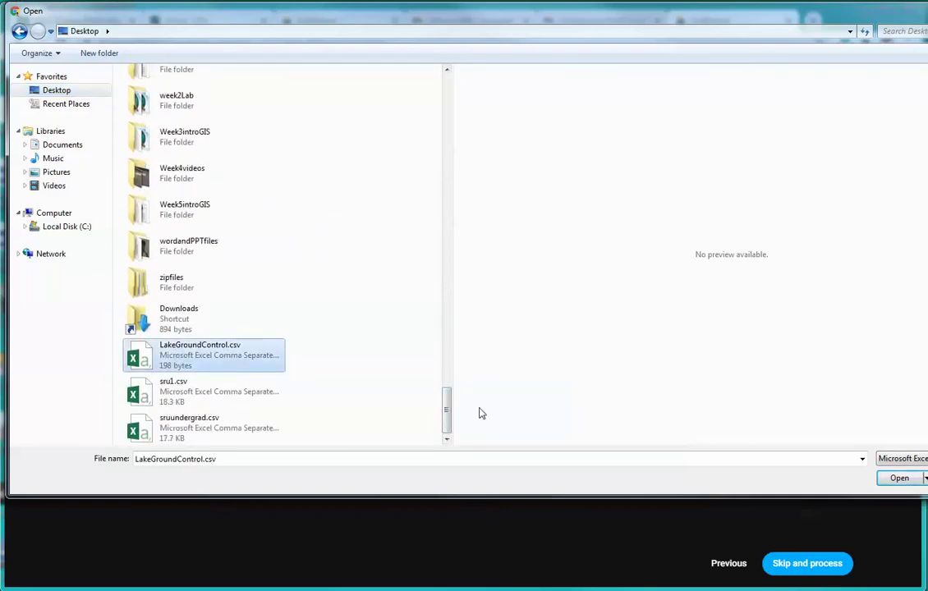
left_click(895, 480)
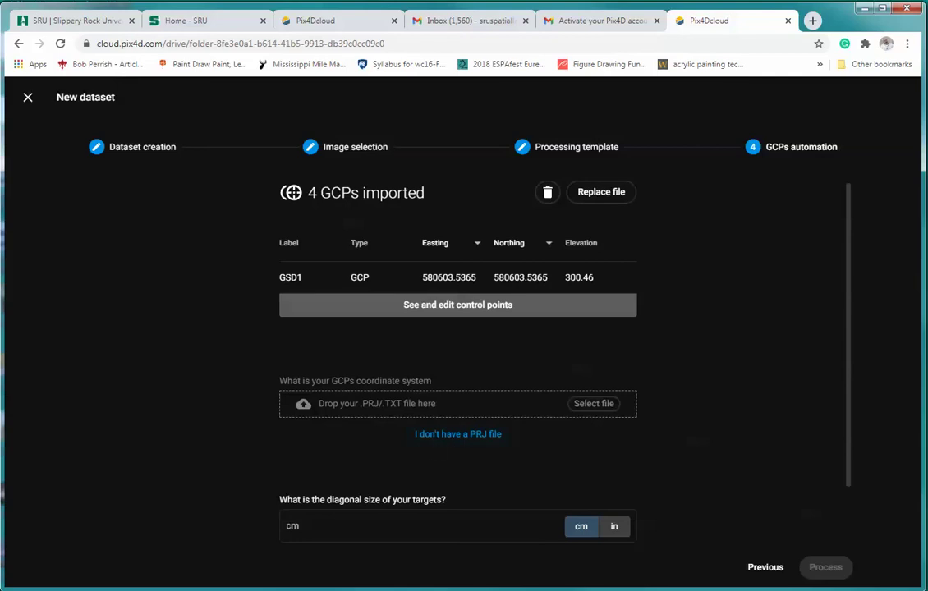
Choose 'I don't have a PRJ file' to get a coordinate system search box instead.
left_click(457, 434)
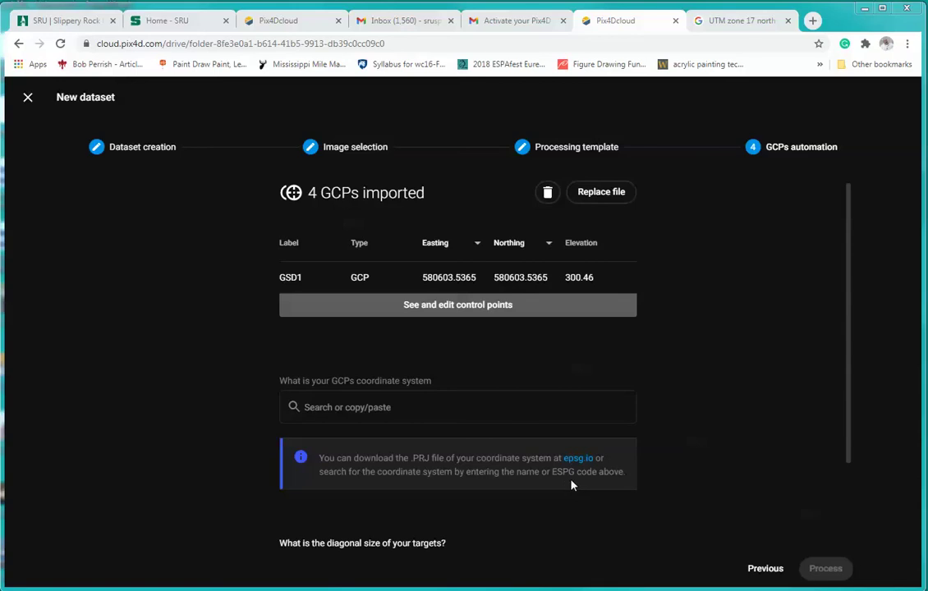
Look up EPSG:32617 for WGS 84 / UTM zone 17N on spatialreference.org, then return to Pix4Dcloud.
left_click(740, 21)
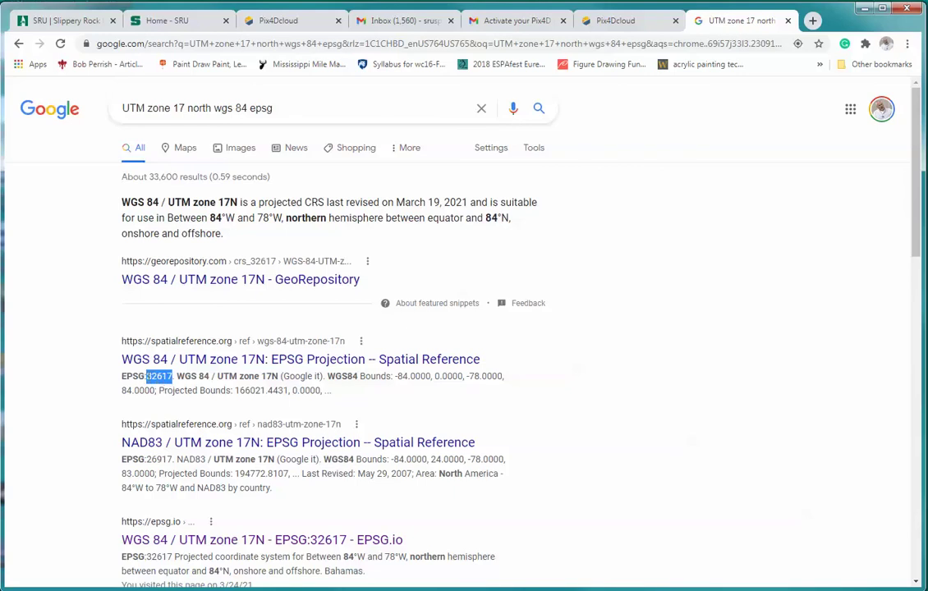
left_click(148, 376)
left_click_drag(149, 376, 173, 376)
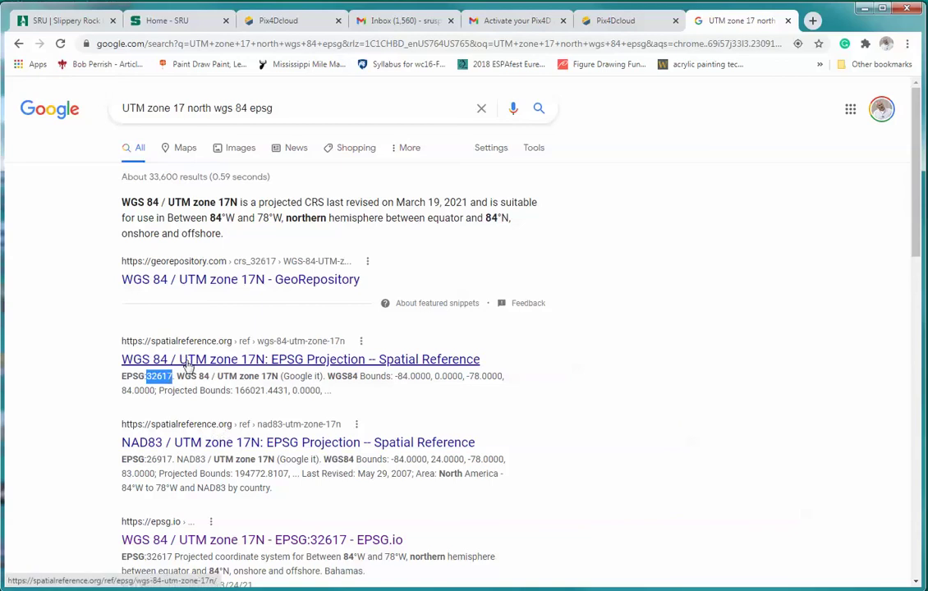
left_click(187, 362)
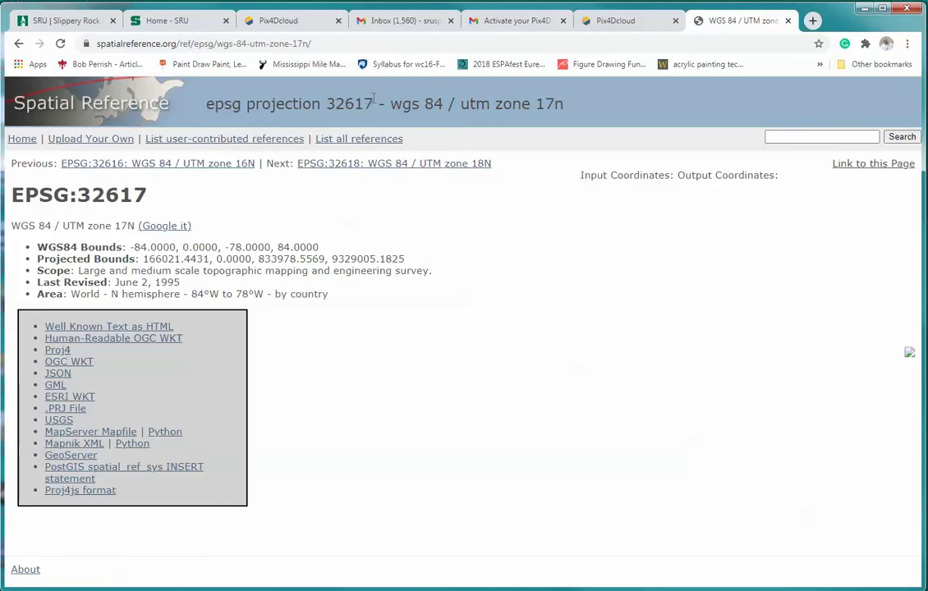
left_click(611, 23)
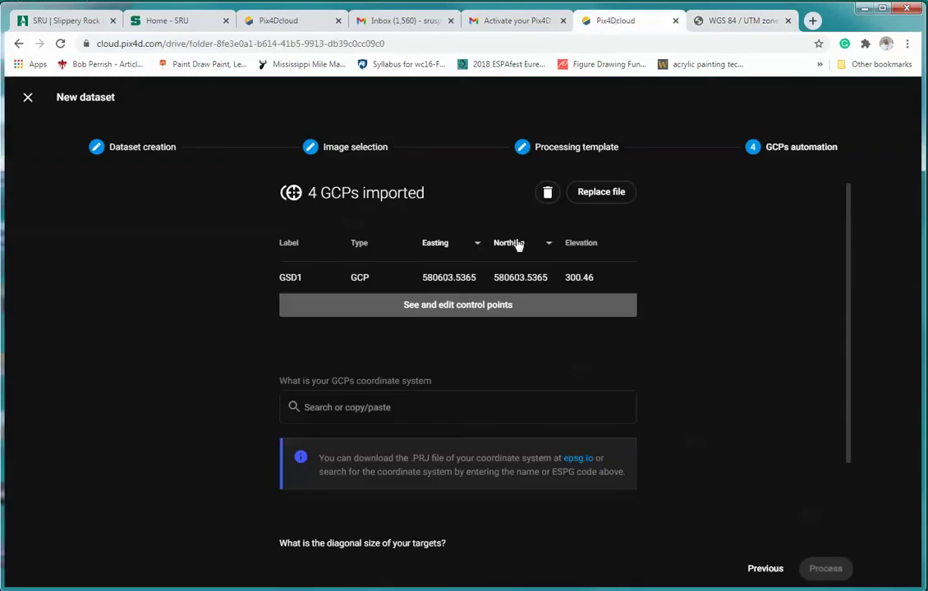
Set the GCP coordinate system to WGS 84 / UTM zone 17N by searching 32617.
left_click(362, 409)
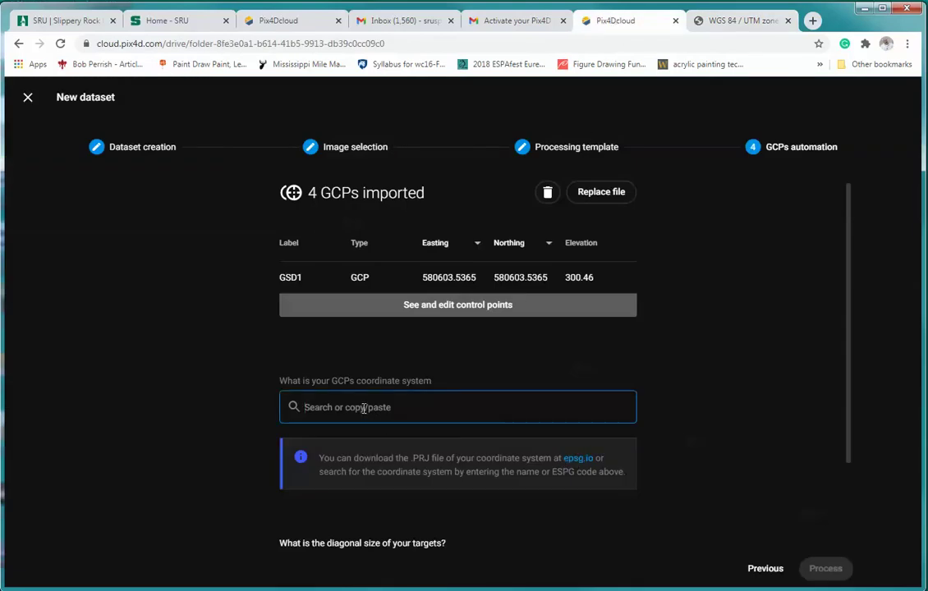
type("32617")
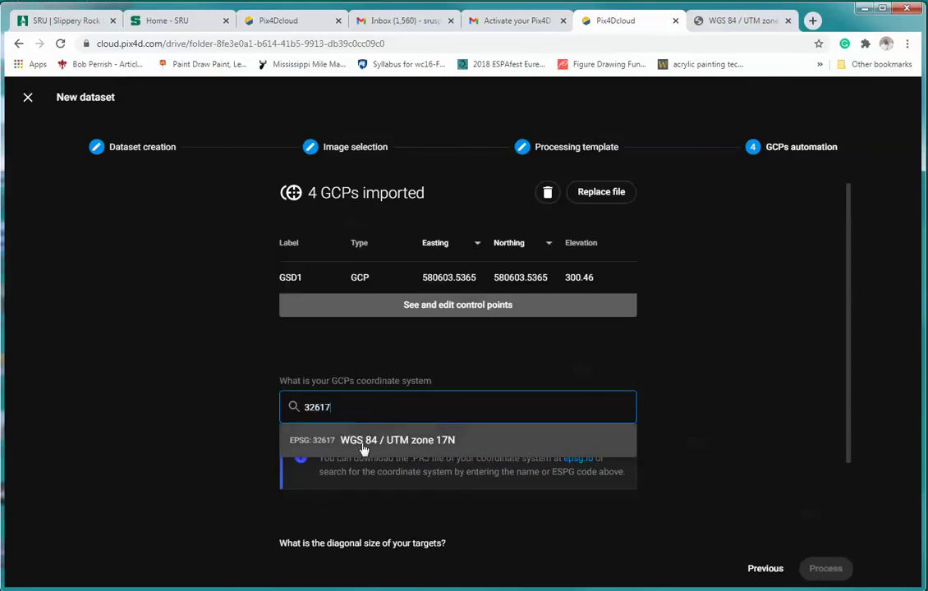
left_click(366, 442)
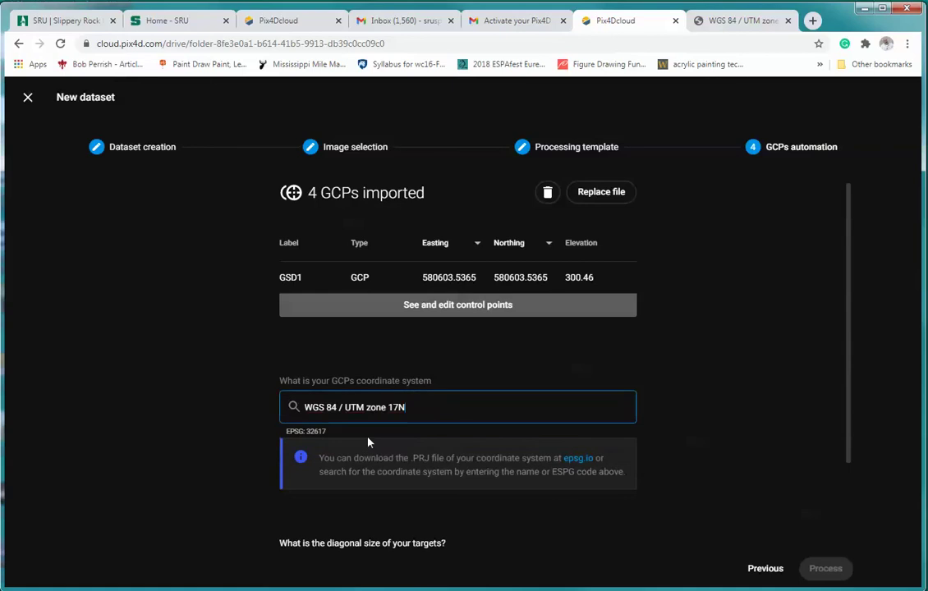
Enter a target diagonal size of 100 cm.
scroll(682, 485, "down", 2)
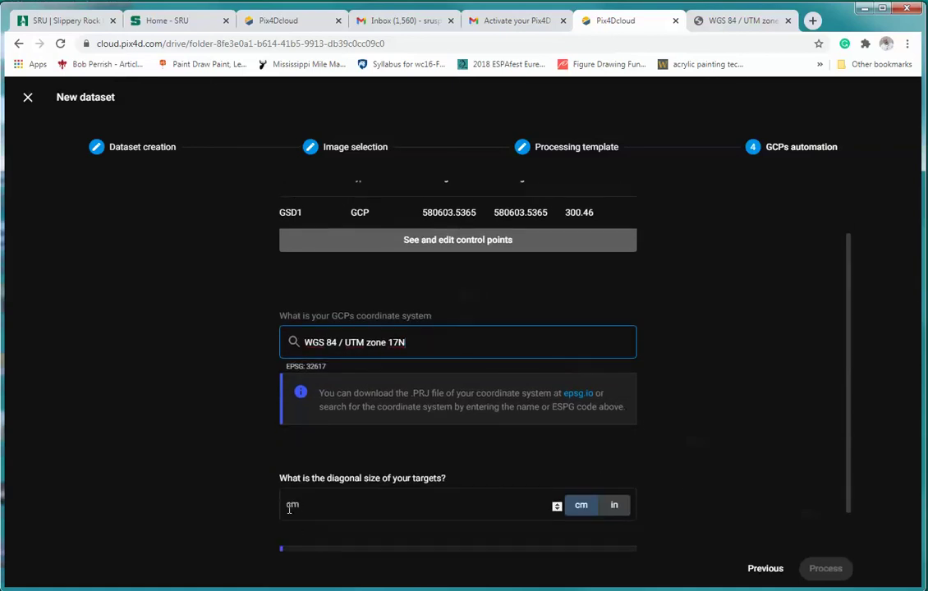
left_click(289, 509)
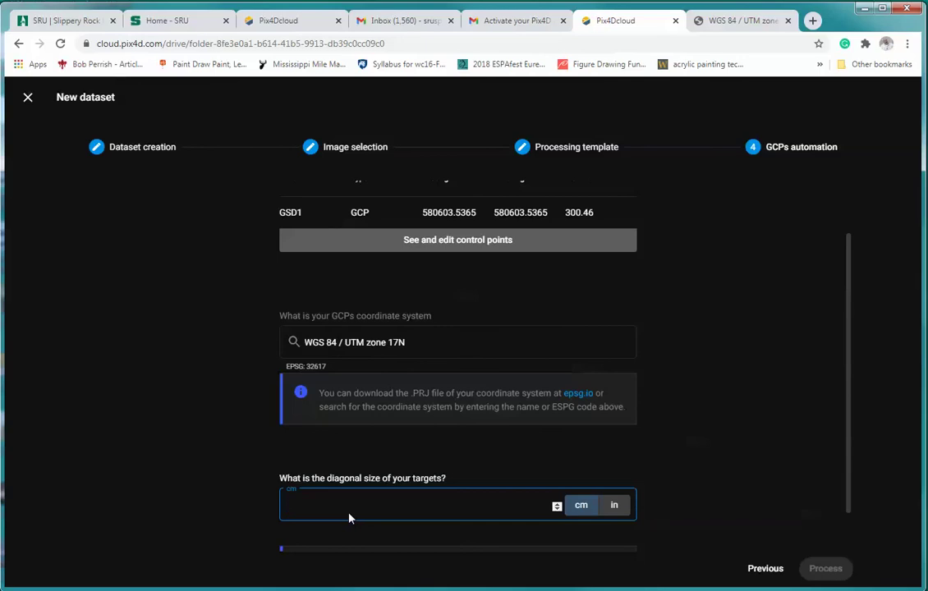
type("100")
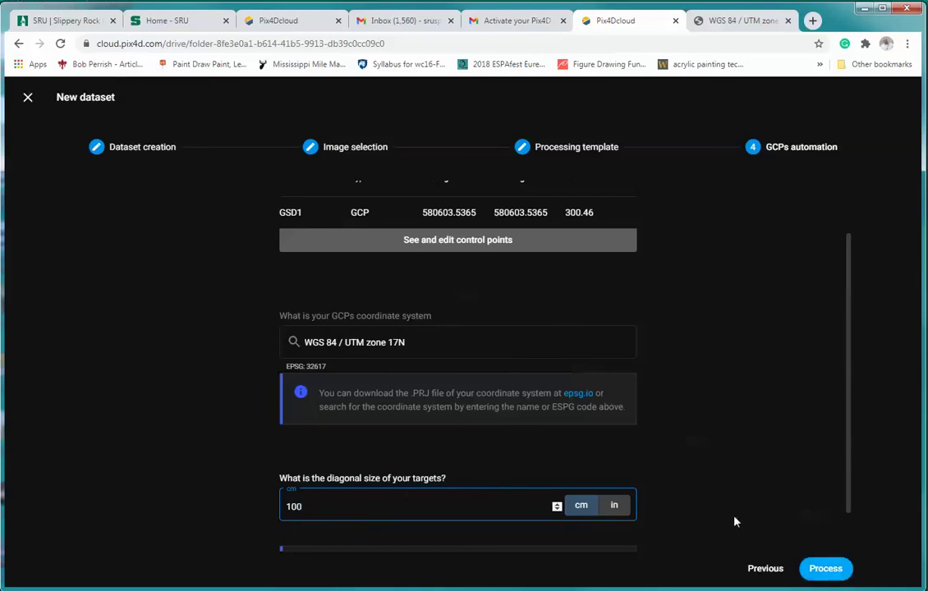
scroll(682, 450, "up", 1)
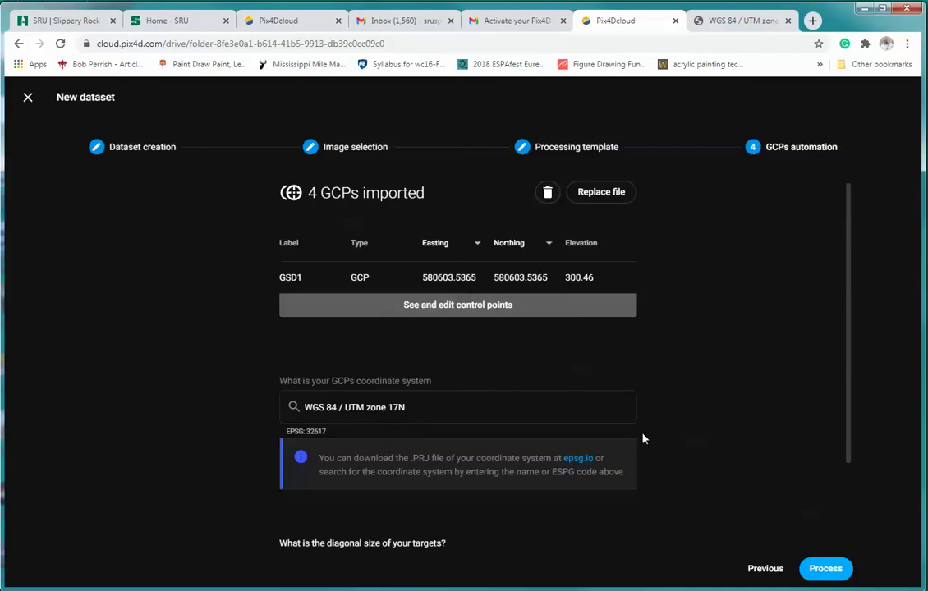
scroll(683, 429, "down", 2)
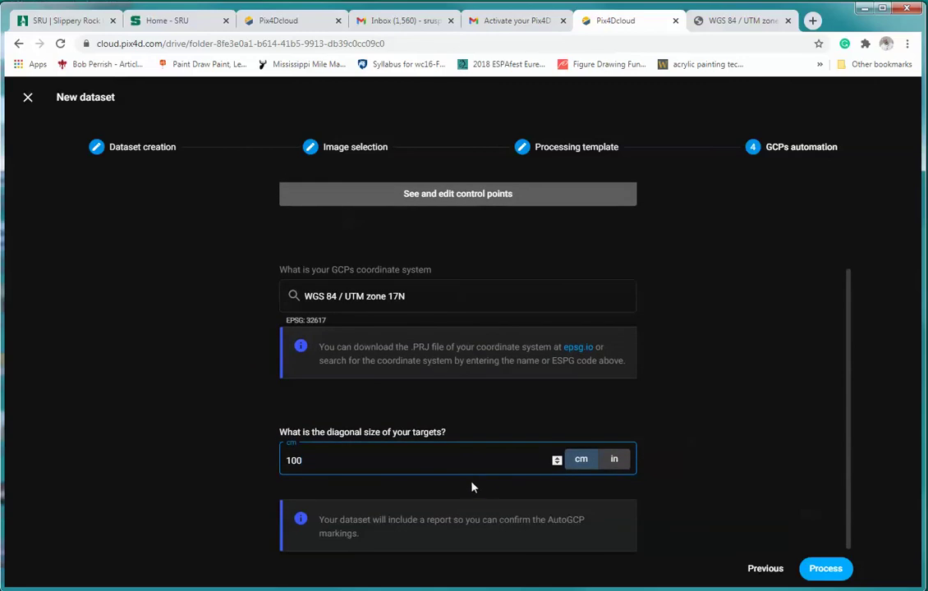
Submit the Livingstonlake dataset for processing.
left_click(824, 569)
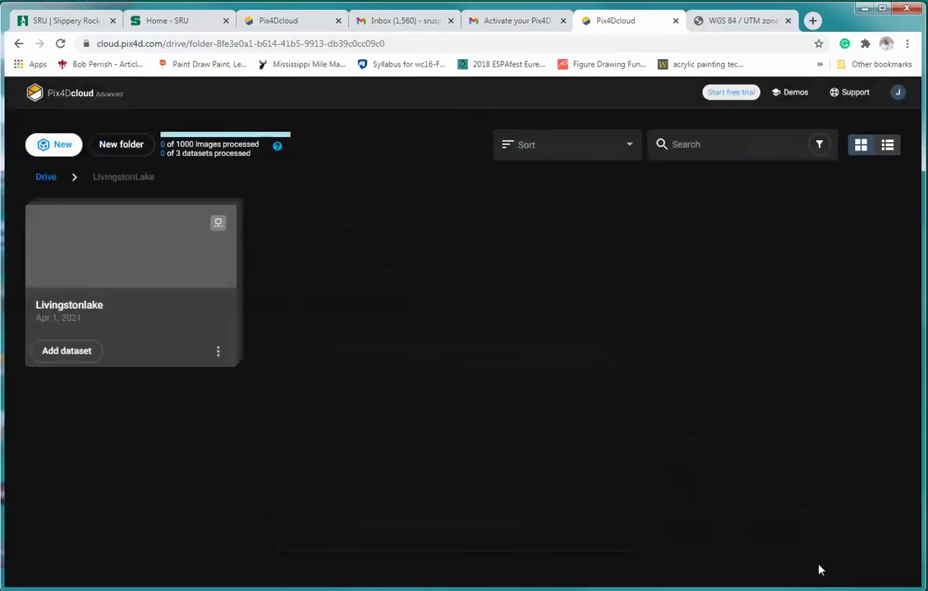